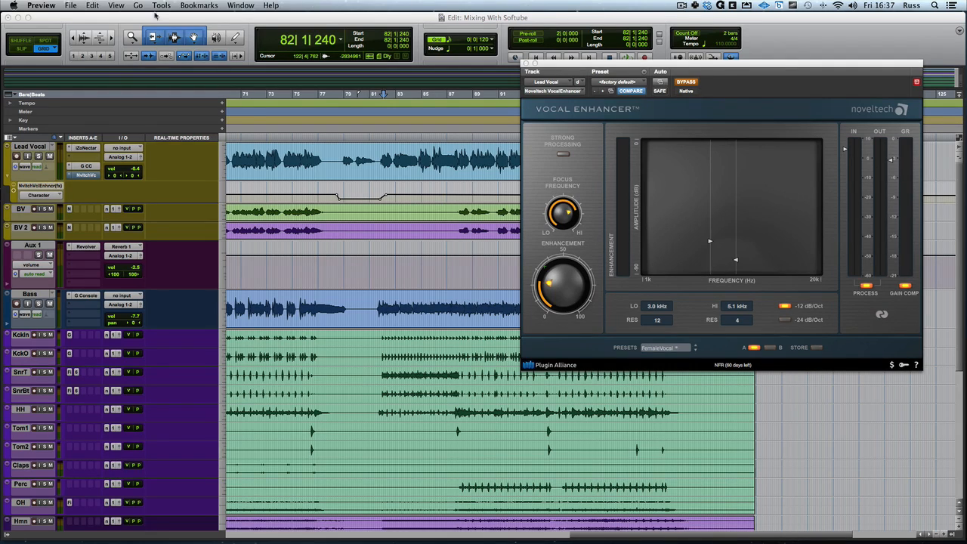
# Open the Lead Vocal track's G Console Compact insert and choose the Type N EQ mode.
pyautogui.click(86, 166)
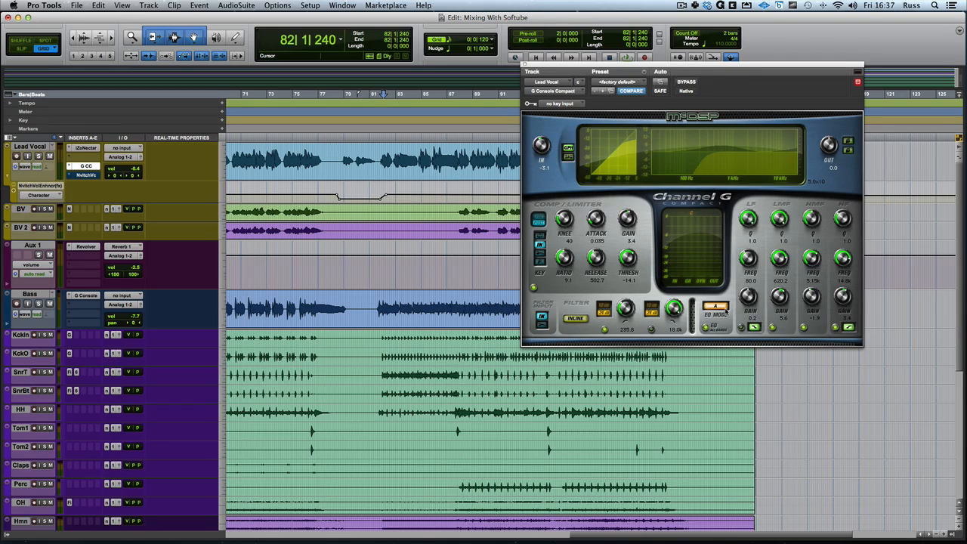
pyautogui.click(716, 307)
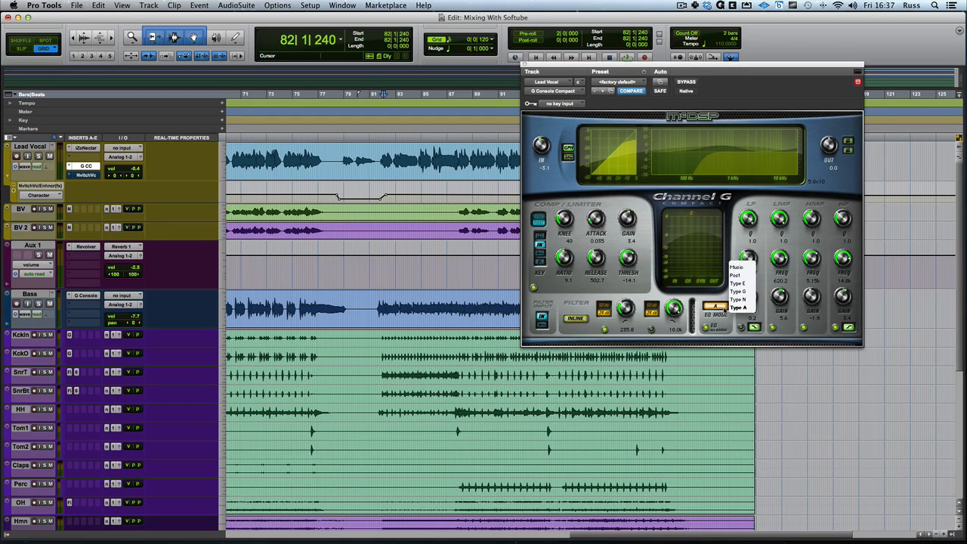
pyautogui.click(737, 299)
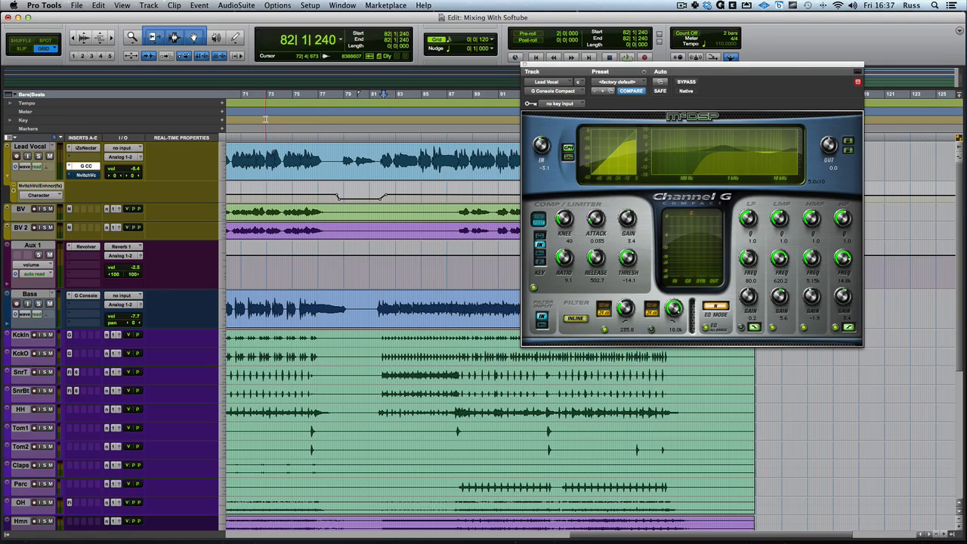
# Play the song from bar 78 and set the vocal EQ's HMF Q to 2.0 and HMF gain to -1.7.
pyautogui.click(338, 108)
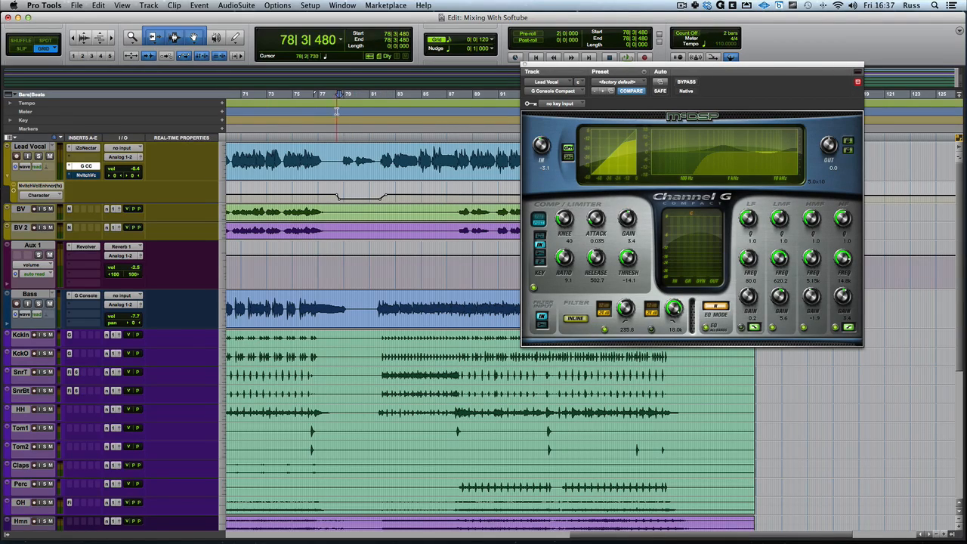
pyautogui.press('space')
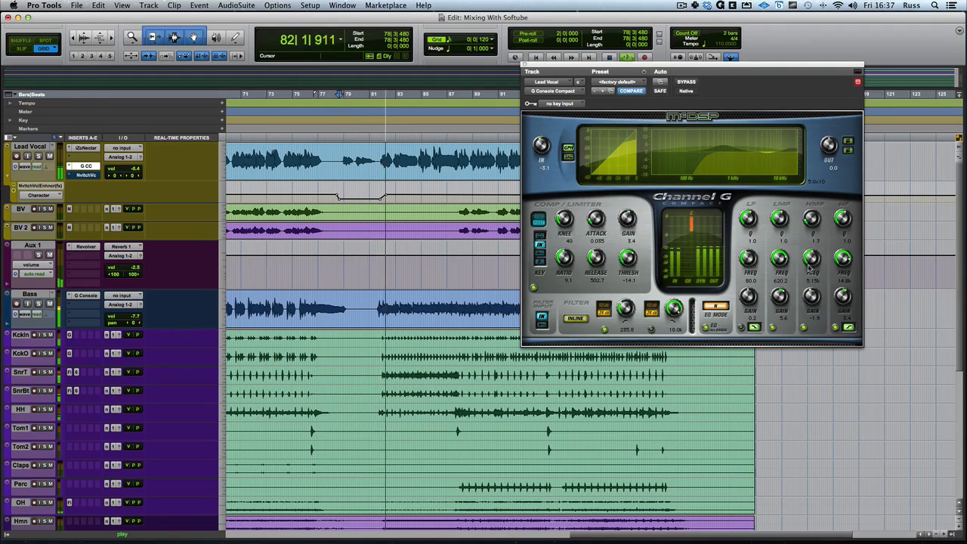
pyautogui.moveTo(812, 221); pyautogui.dragTo(813, 293)
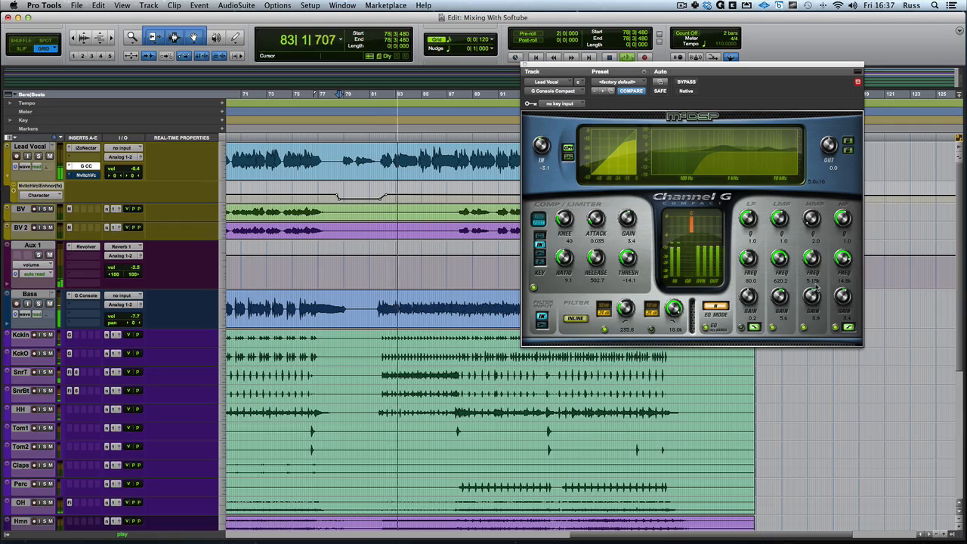
pyautogui.moveTo(812, 300); pyautogui.dragTo(812, 304)
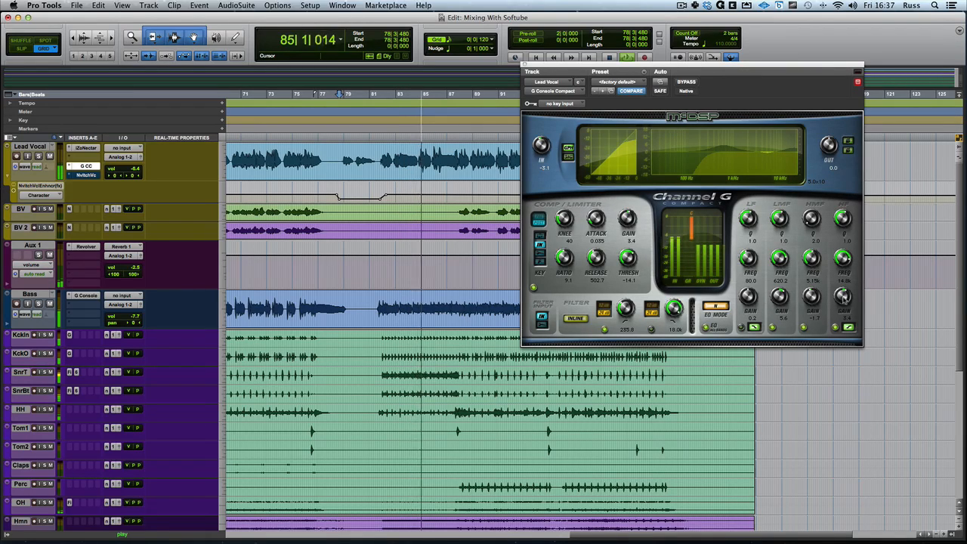
pyautogui.press('space')
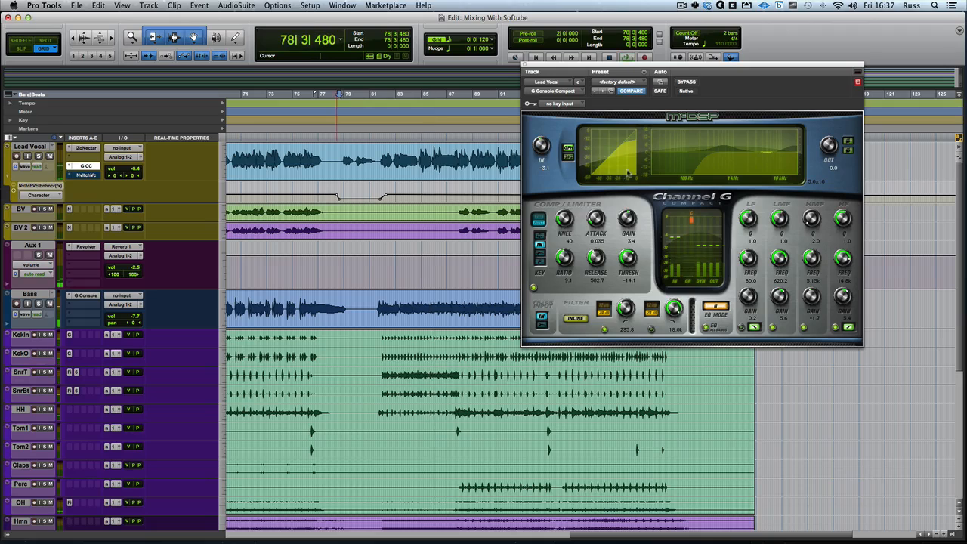
# Audition the equalized vocal from bar 79 and from bar 87.
pyautogui.click(347, 129)
pyautogui.press('space')
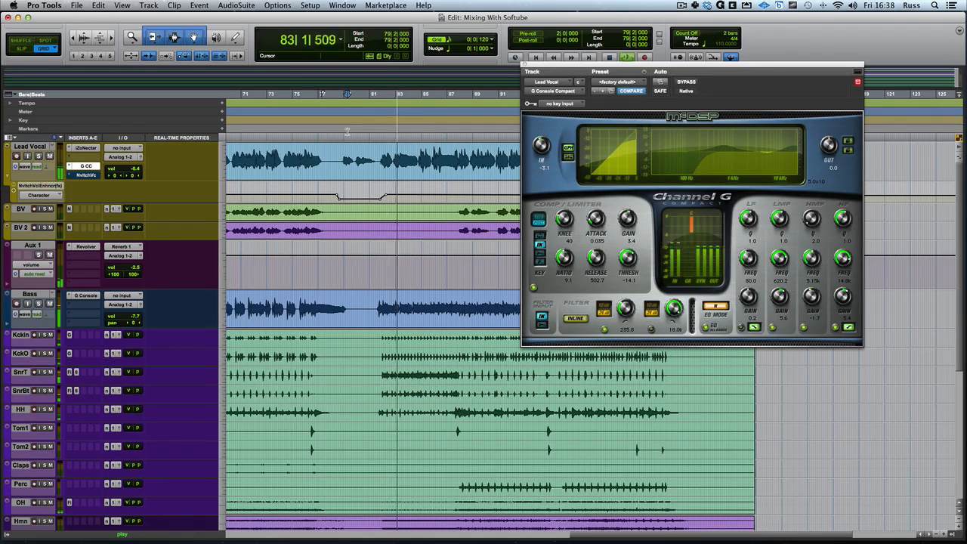
pyautogui.press('space')
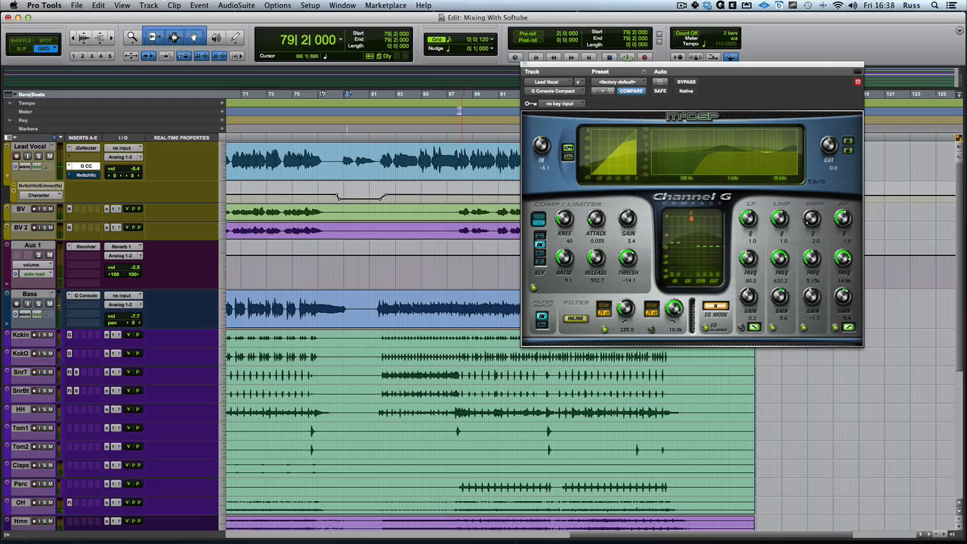
pyautogui.click(456, 107)
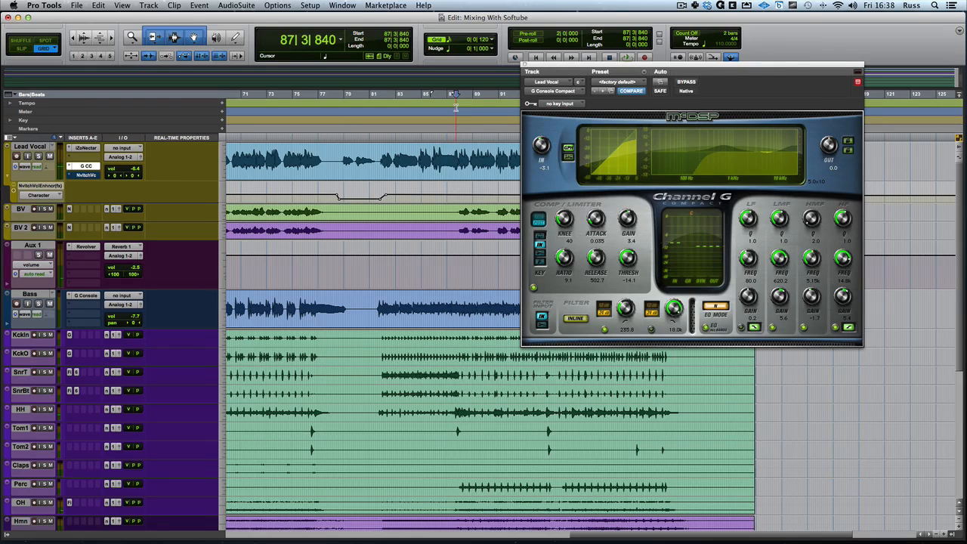
pyautogui.press('space')
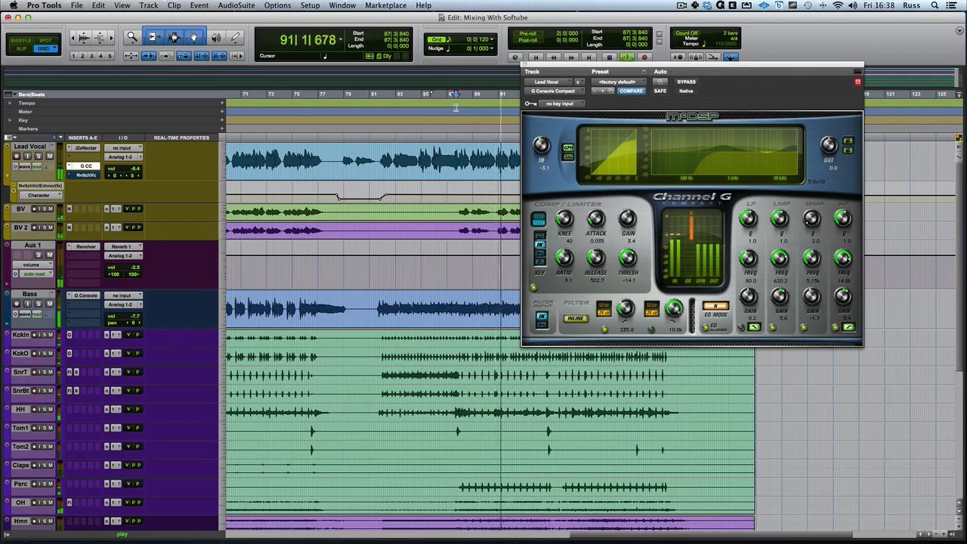
pyautogui.press('space')
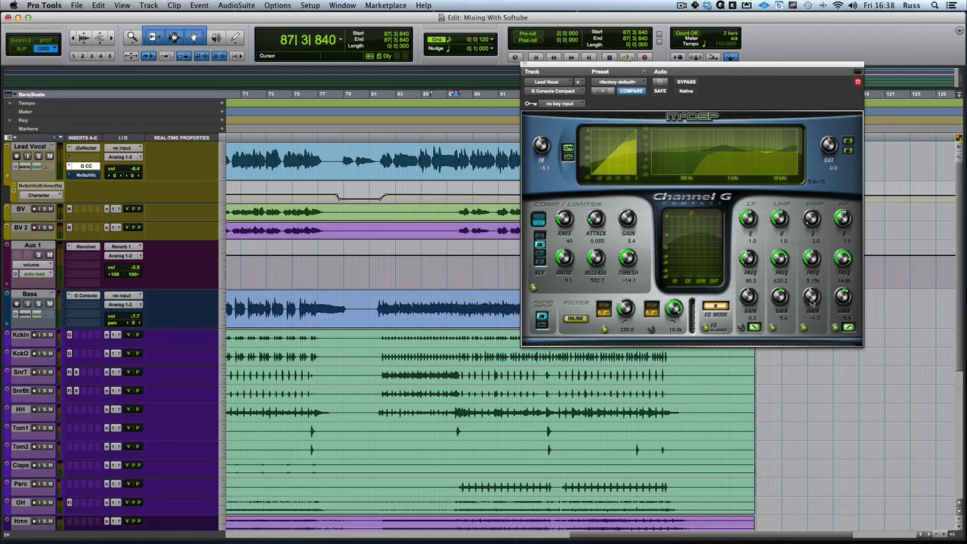
# Raise the vocal EQ's HMF gain to 0.9 and audition the result, including the passage from bar 78.
pyautogui.moveTo(812, 301); pyautogui.dragTo(813, 296)
pyautogui.press('space')
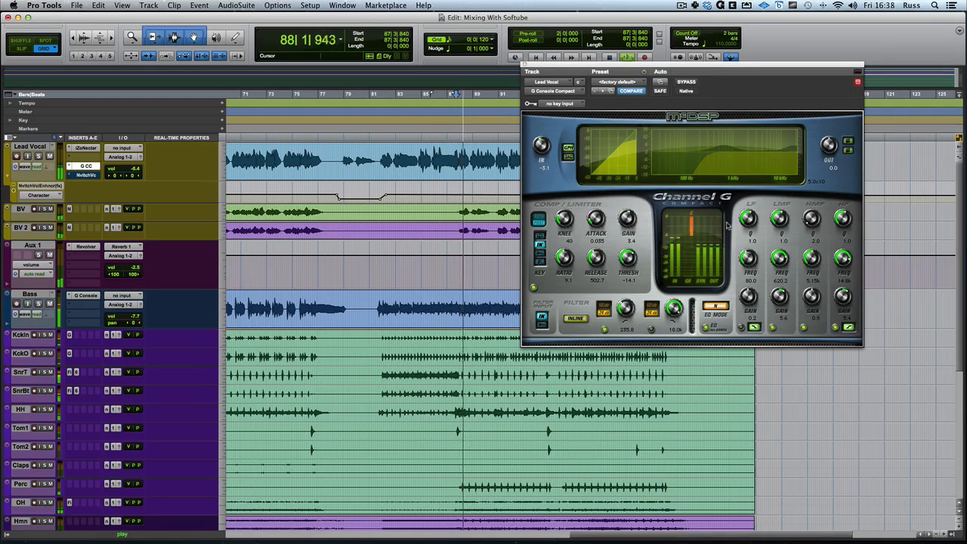
pyautogui.click(339, 114)
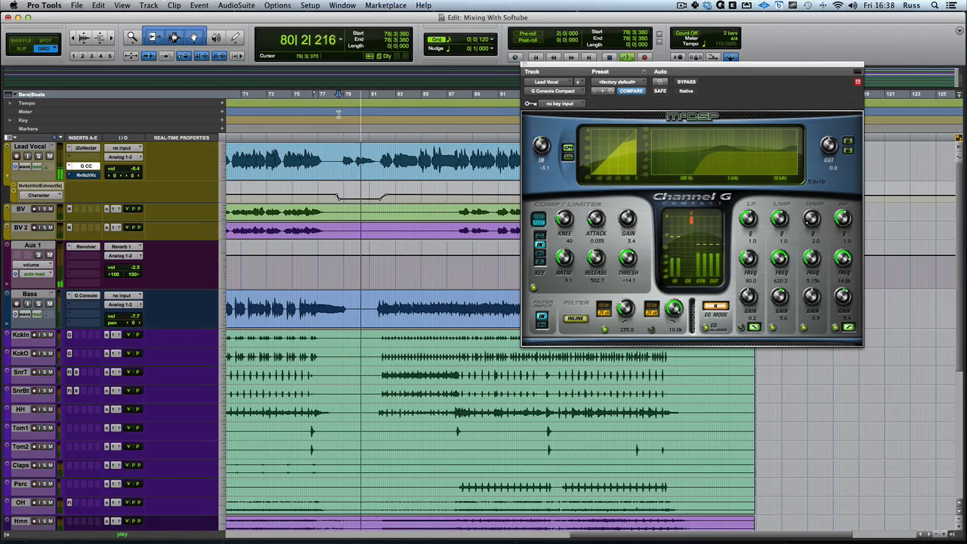
pyautogui.press('space')
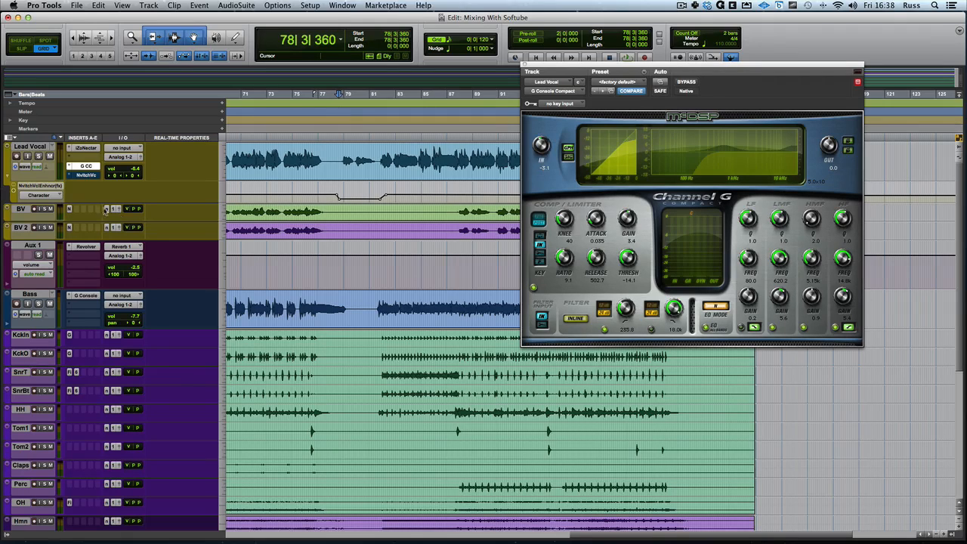
# Open the Vocal Enhancer insert on the Lead Vocal track and toggle Strong Processing on and back off.
pyautogui.click(84, 176)
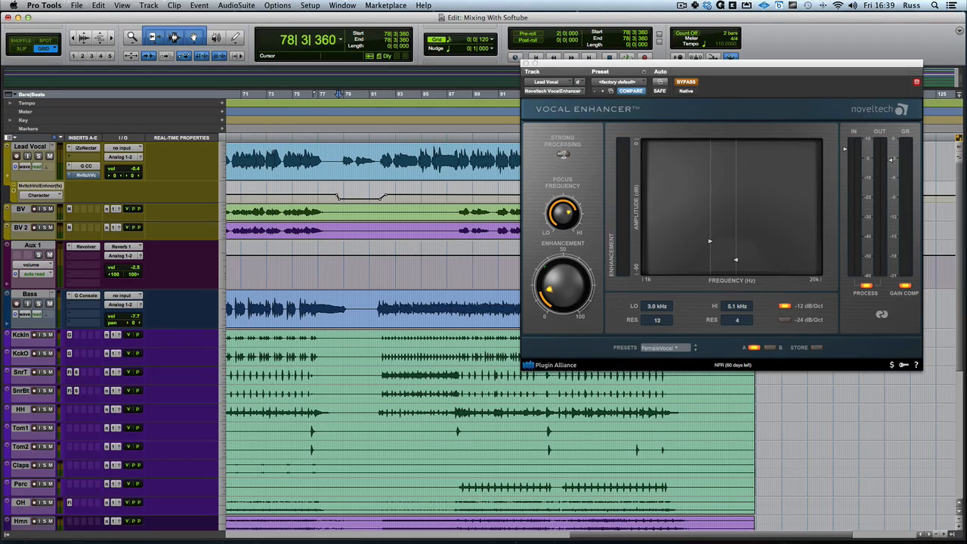
pyautogui.click(562, 155)
pyautogui.click(563, 155)
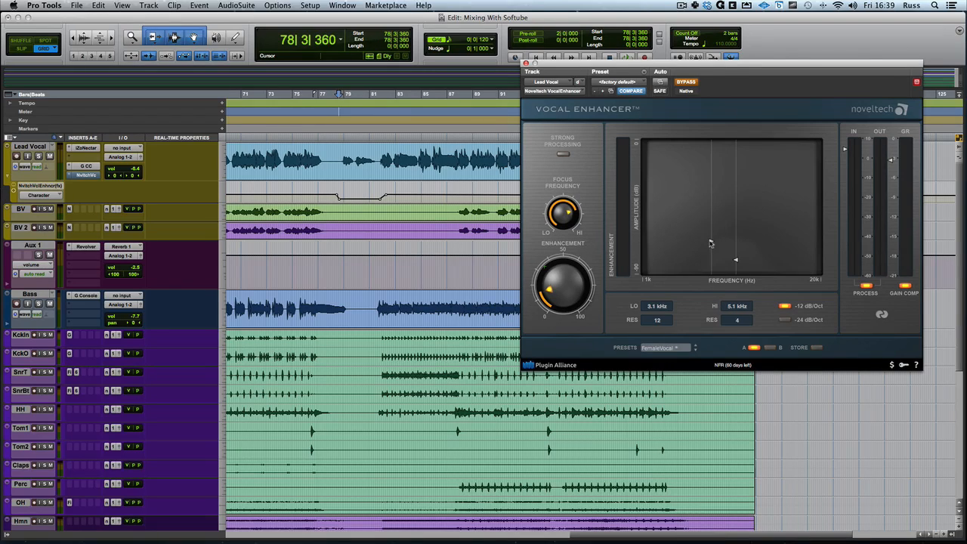
# Set the enhancer's LO band to 3.0 kHz with RES 13 and HI to 5.0 kHz, then check B and return to setting A.
pyautogui.moveTo(711, 242)
pyautogui.mouseDown()
pyautogui.moveTo(711, 229)
pyautogui.moveTo(710, 242)
pyautogui.mouseUp()
pyautogui.moveTo(738, 262); pyautogui.dragTo(739, 264)
pyautogui.click(770, 349)
pyautogui.click(753, 349)
pyautogui.click(753, 349)
pyautogui.click(753, 349)
# Turn off automation on the Lead Vocal track and slightly lower the enhancer's input level.
pyautogui.click(37, 167)
pyautogui.click(46, 159)
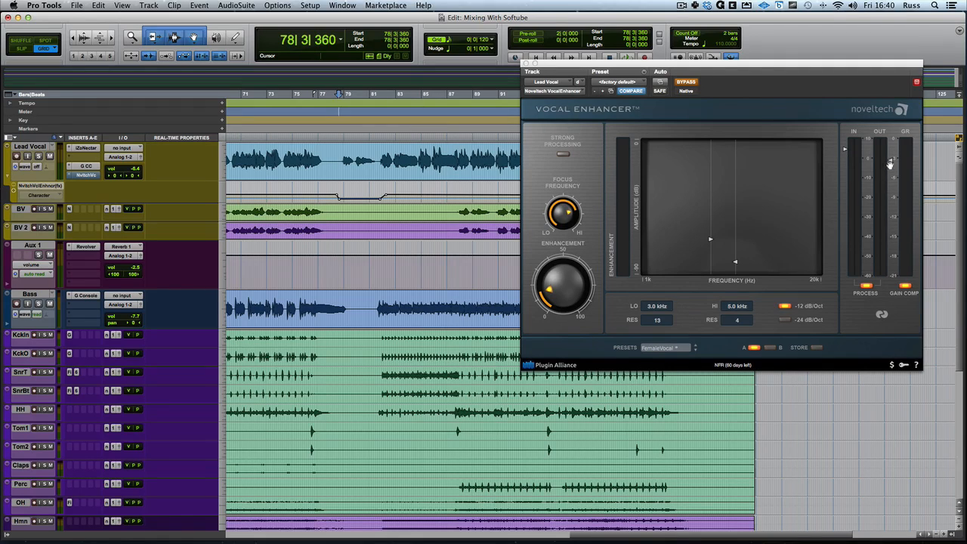
pyautogui.click(845, 153)
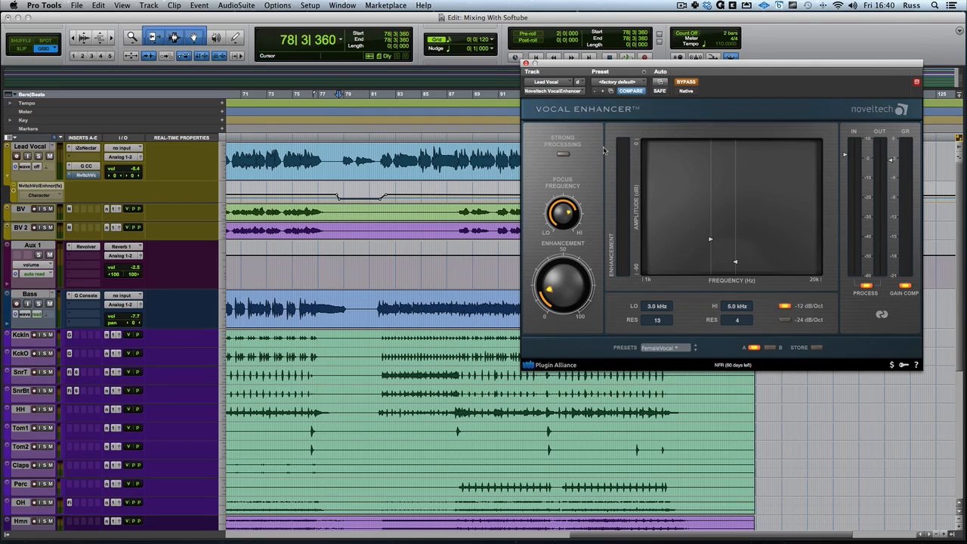
# Play the song with the Vocal Enhancer active and raise its Enhancement amount.
pyautogui.press('space')
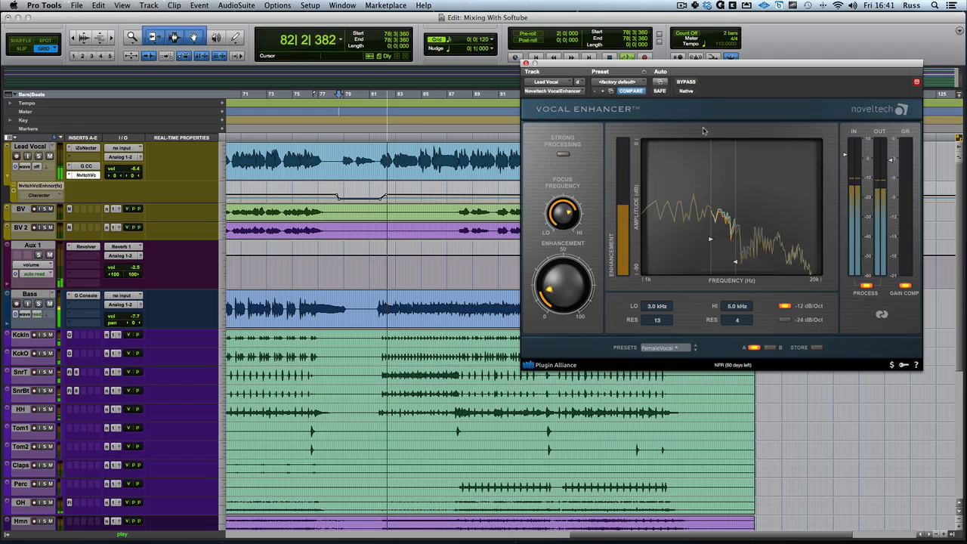
pyautogui.moveTo(571, 281); pyautogui.dragTo(565, 273)
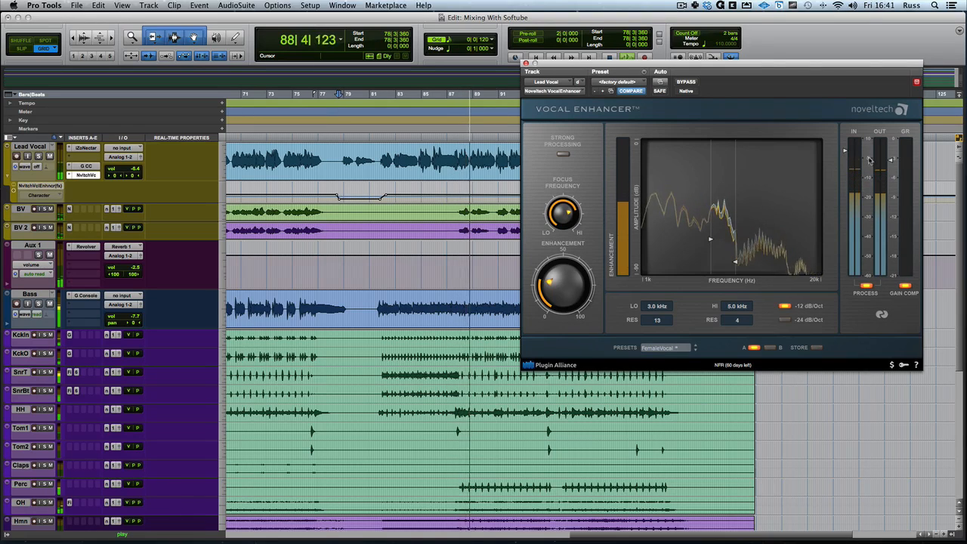
# Compare the lead vocal with the Vocal Enhancer bypassed and active during playback.
pyautogui.click(687, 84)
pyautogui.click(686, 85)
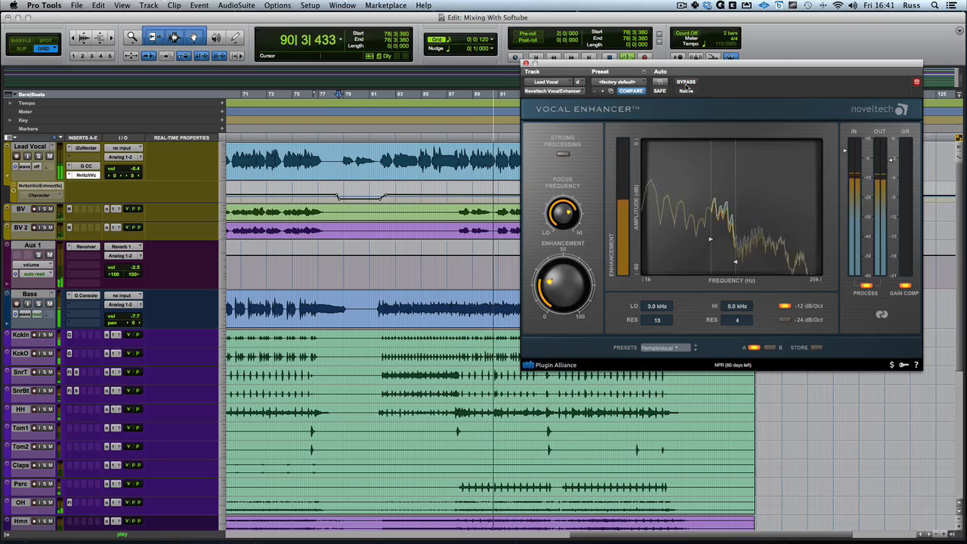
pyautogui.click(686, 85)
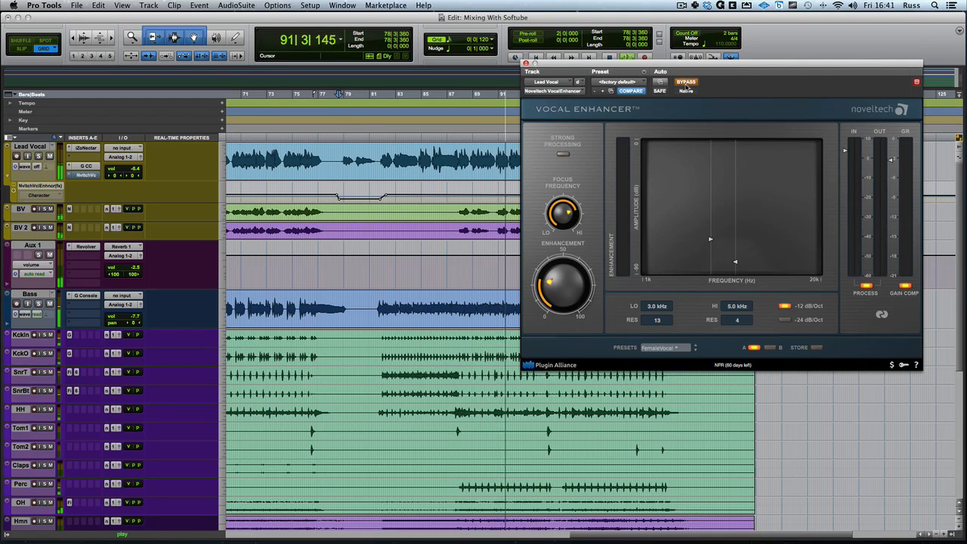
pyautogui.click(686, 85)
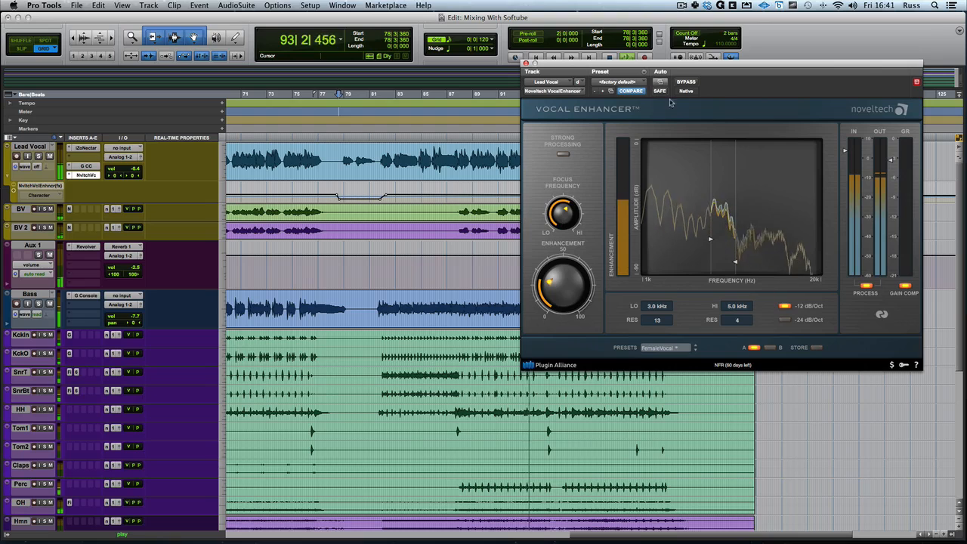
pyautogui.click(690, 86)
pyautogui.click(691, 85)
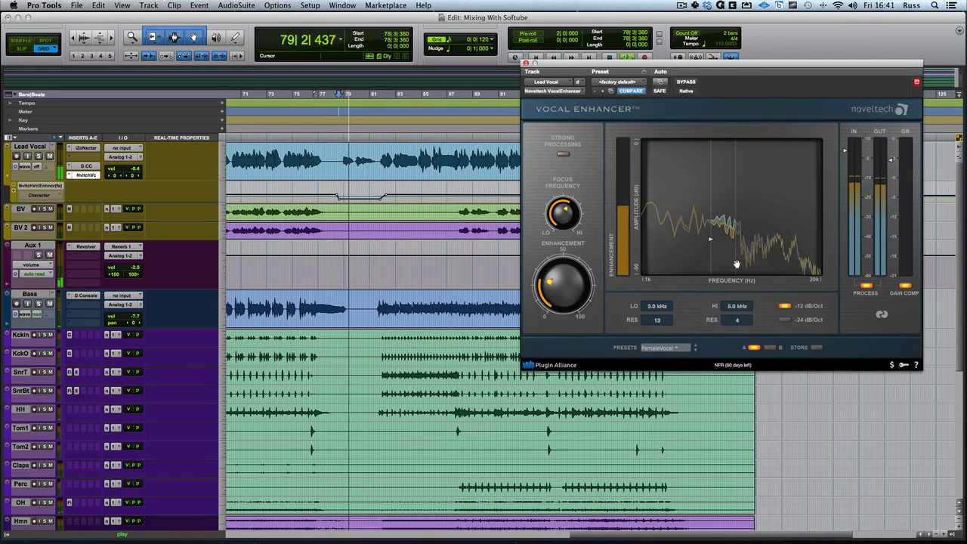
# Set the enhancer's LO to 2.8 kHz and HI to 5.1 kHz with RES 5, and fine-tune the Focus Frequency during playback.
pyautogui.moveTo(737, 263)
pyautogui.mouseDown()
pyautogui.moveTo(745, 262)
pyautogui.moveTo(728, 262)
pyautogui.moveTo(752, 262)
pyautogui.moveTo(715, 262)
pyautogui.moveTo(738, 262)
pyautogui.mouseUp()
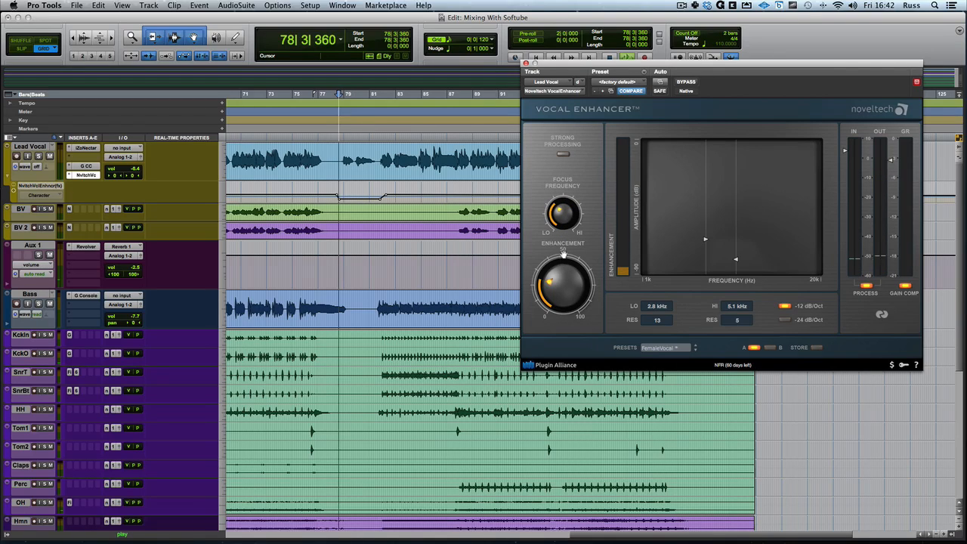
pyautogui.press('space')
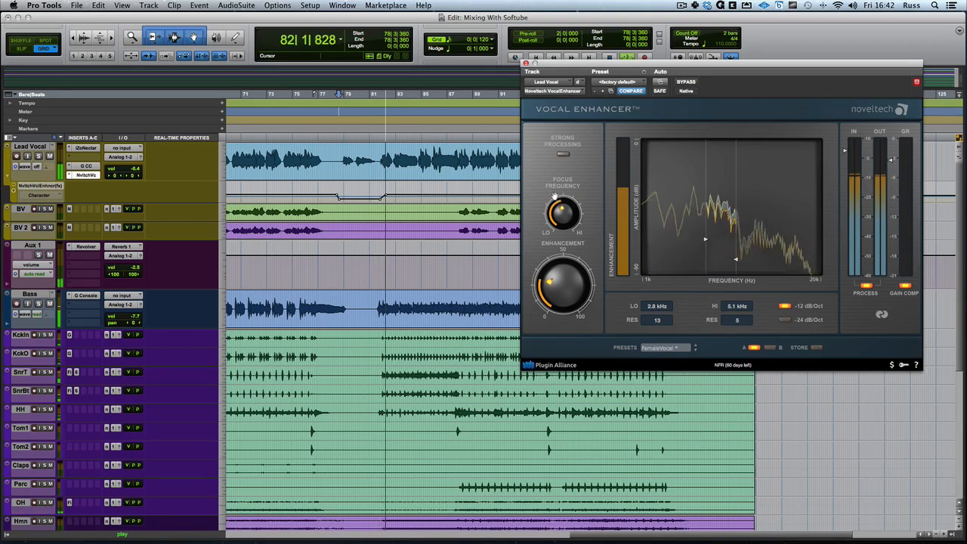
pyautogui.moveTo(555, 195); pyautogui.dragTo(556, 177)
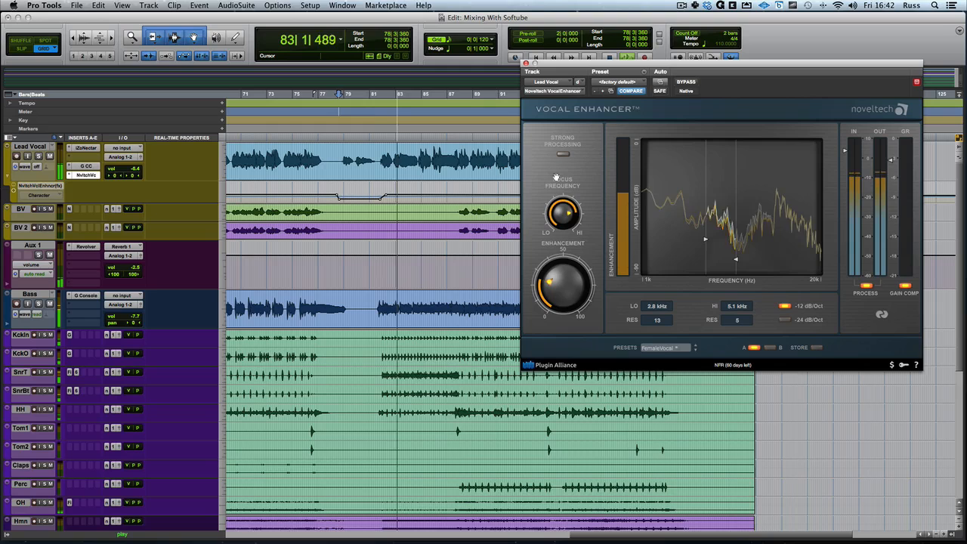
# Toggle the enhancer's bypass during playback to compare the vocal with the adjusted frequency band.
pyautogui.click(685, 82)
pyautogui.click(684, 82)
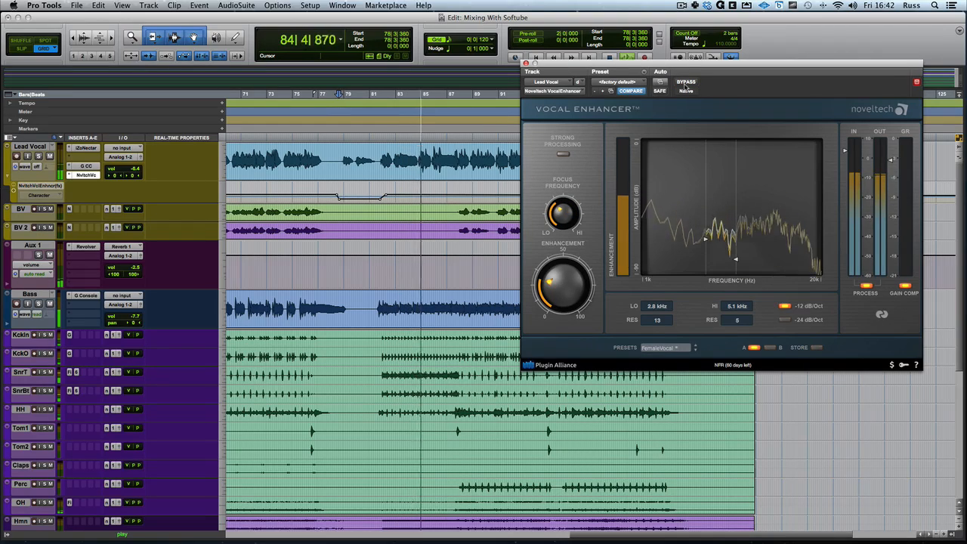
pyautogui.click(685, 83)
pyautogui.click(685, 83)
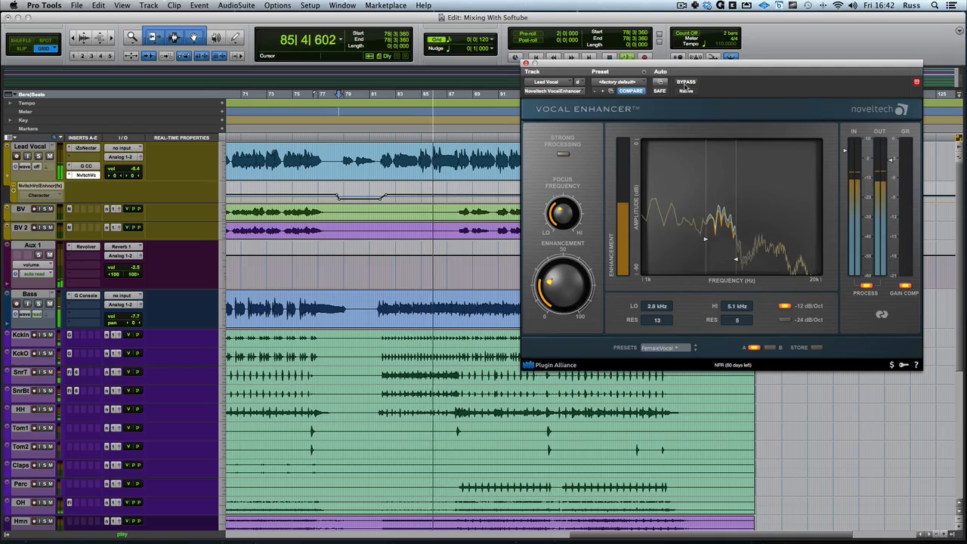
# Audition the enhancer's filter slope and return it to -12 dB/Oct.
pyautogui.press('space')
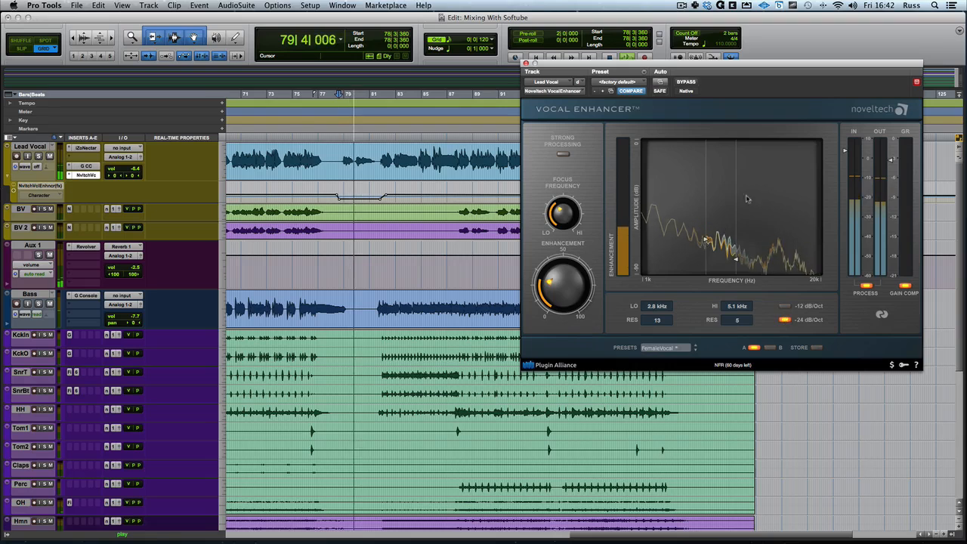
pyautogui.click(784, 307)
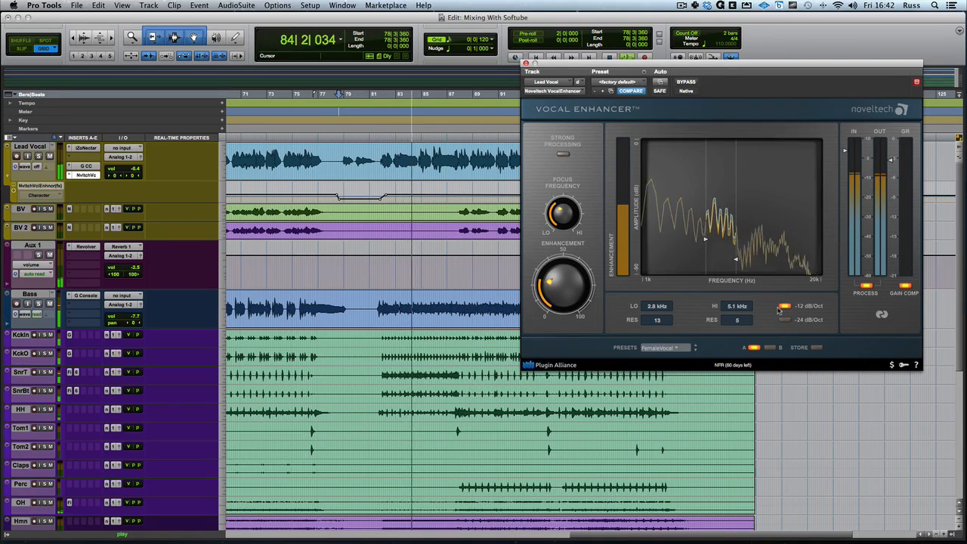
pyautogui.press('space')
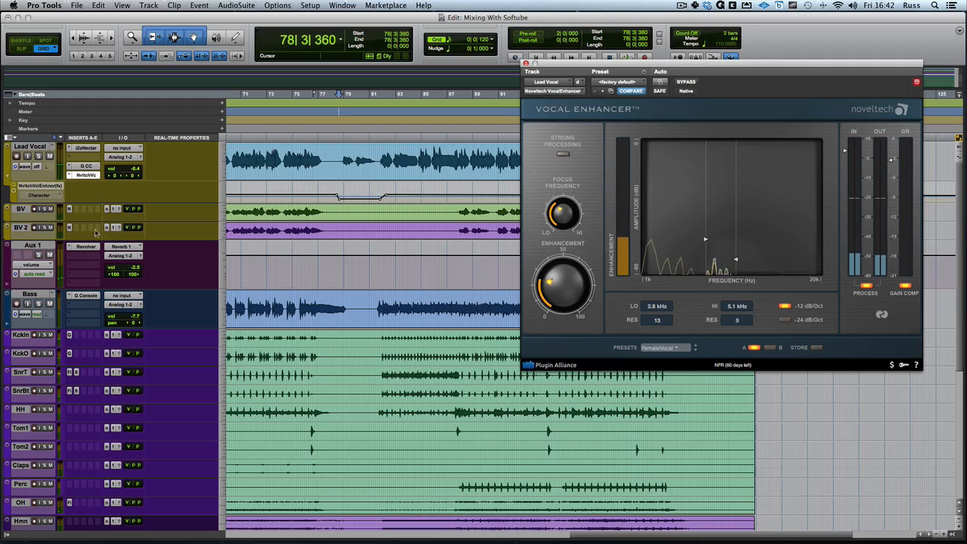
# Set the Lead Vocal track's automation mode to read and pick out the dip in its Character automation lane.
pyautogui.click(36, 166)
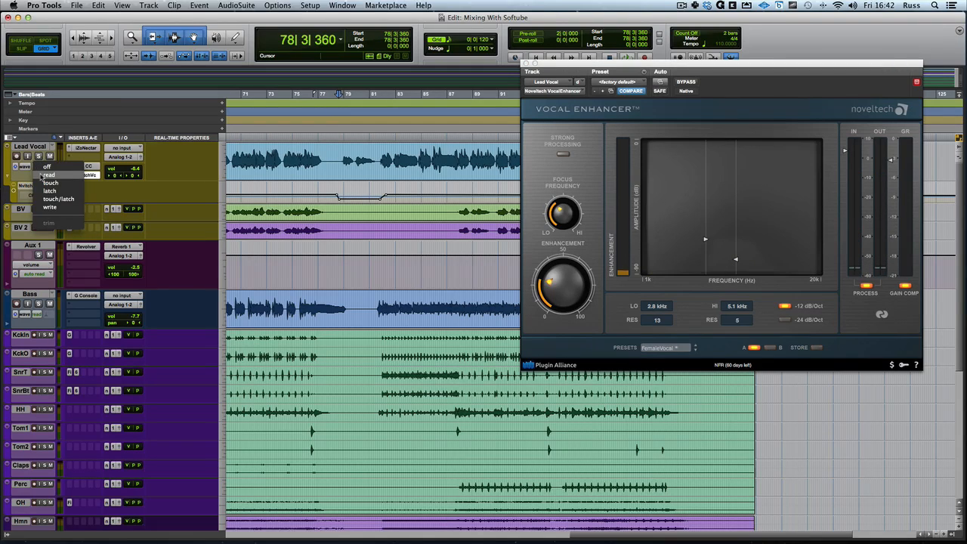
pyautogui.click(42, 175)
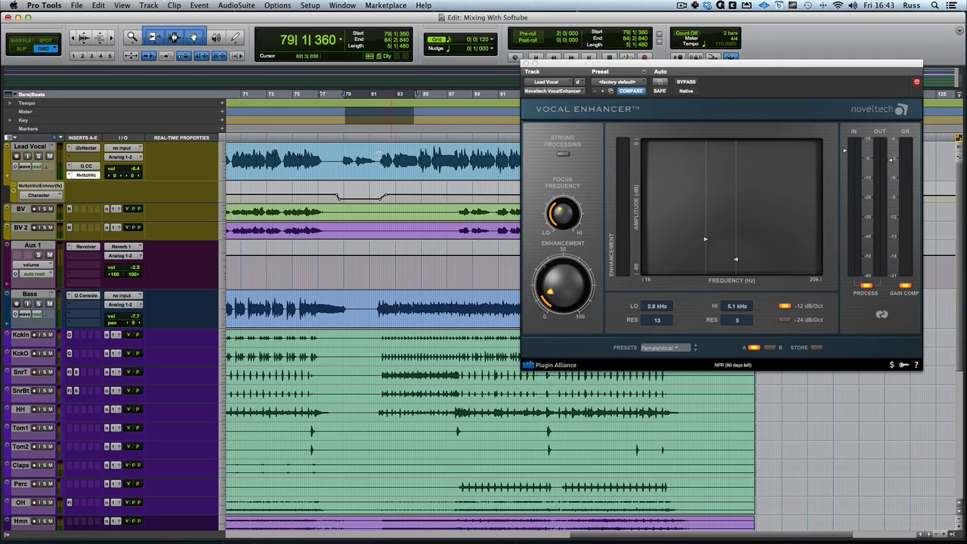
pyautogui.click(361, 188)
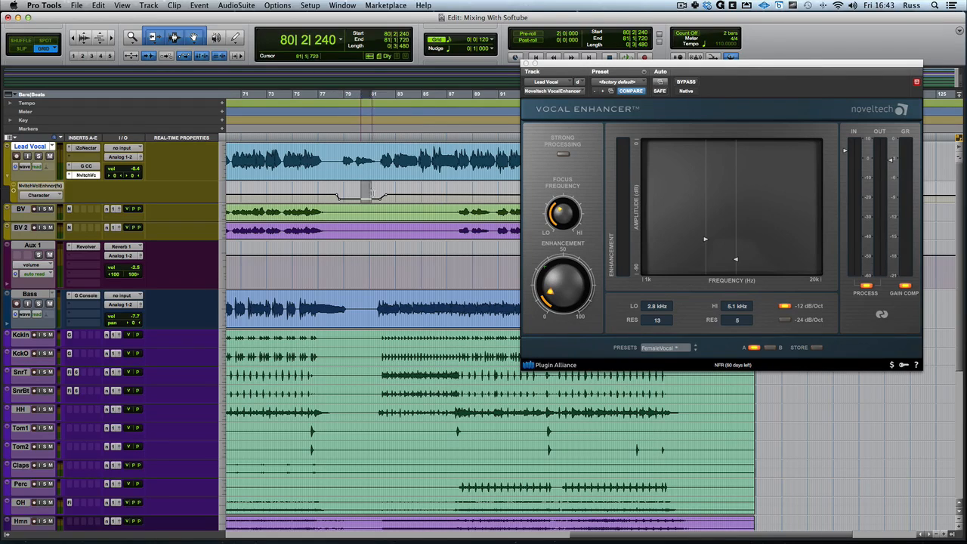
pyautogui.click(406, 196)
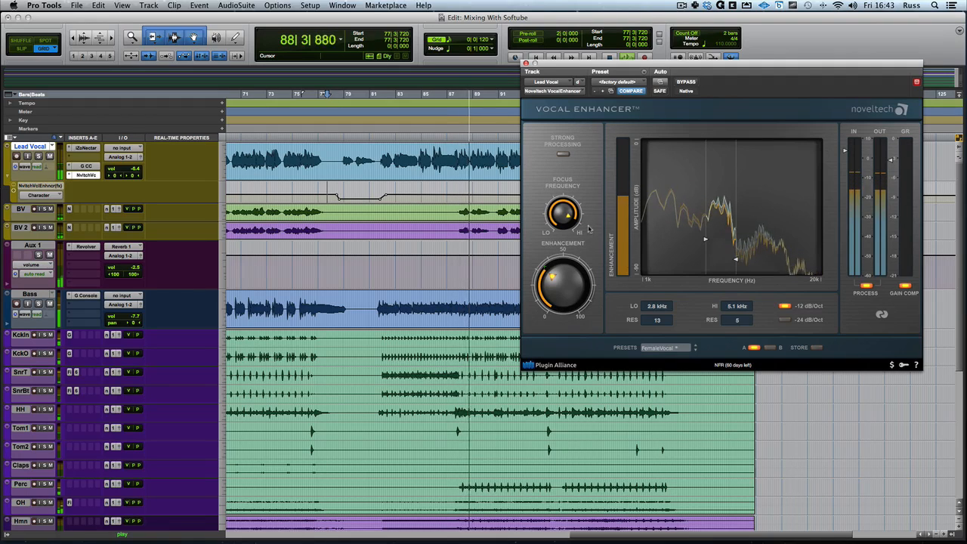
# Compare the lead vocal in the full mix with the enhancer bypassed and active, and stop playback.
pyautogui.click(686, 81)
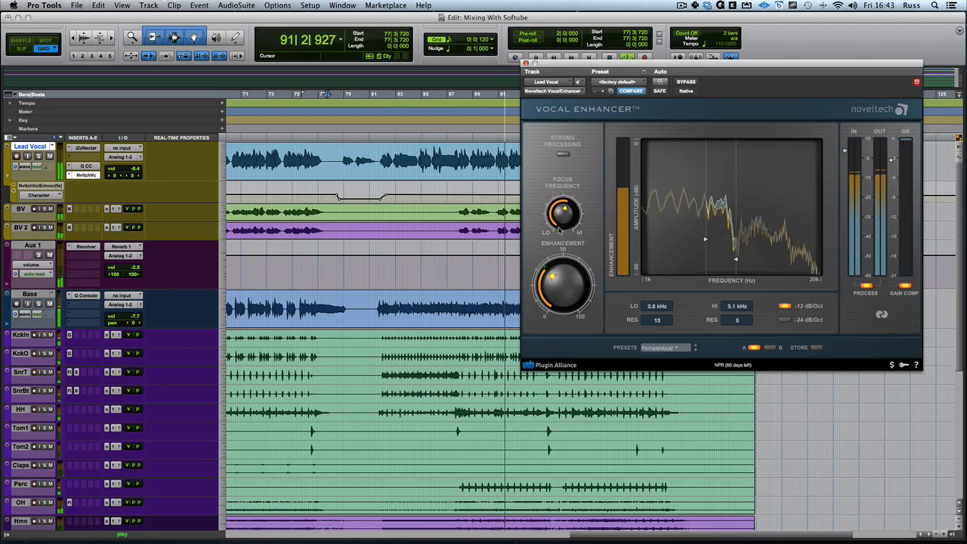
pyautogui.click(689, 83)
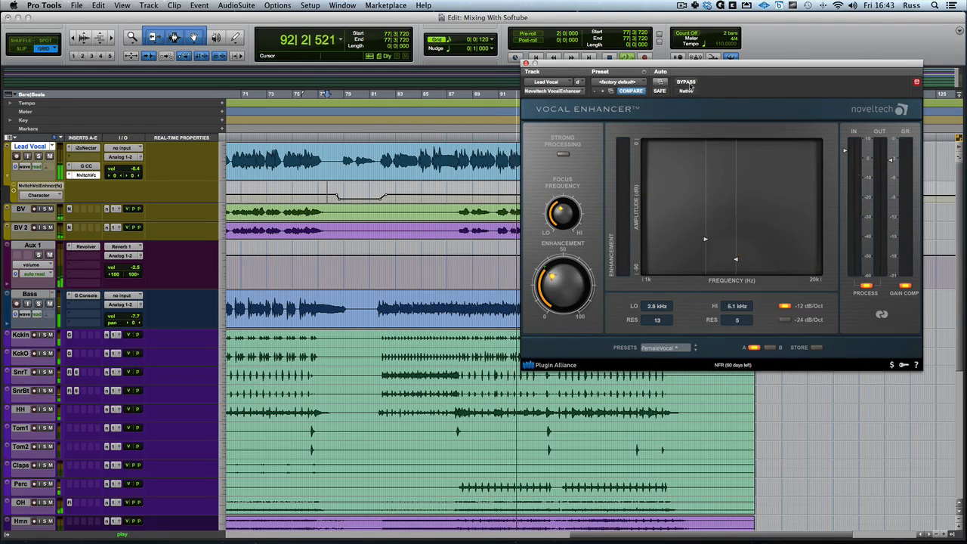
pyautogui.click(689, 83)
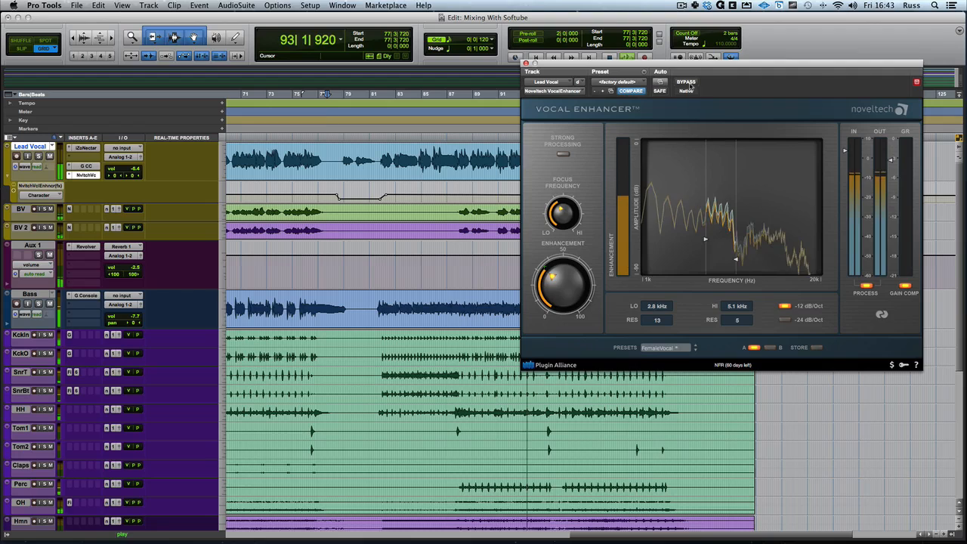
pyautogui.press('space')
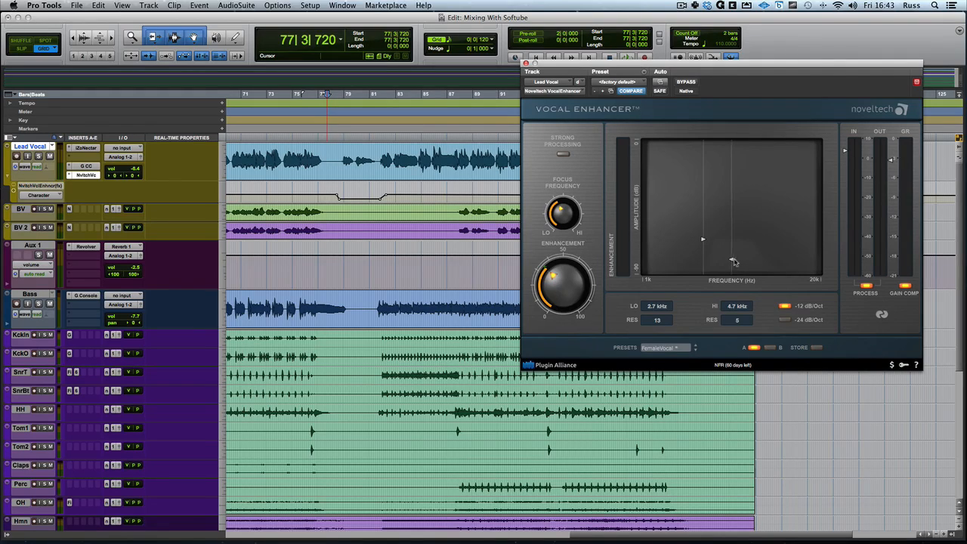
# During playback, set the enhancer's HI to 6.0 kHz with RES 38 and the LO band's RES to 11.
pyautogui.press('space')
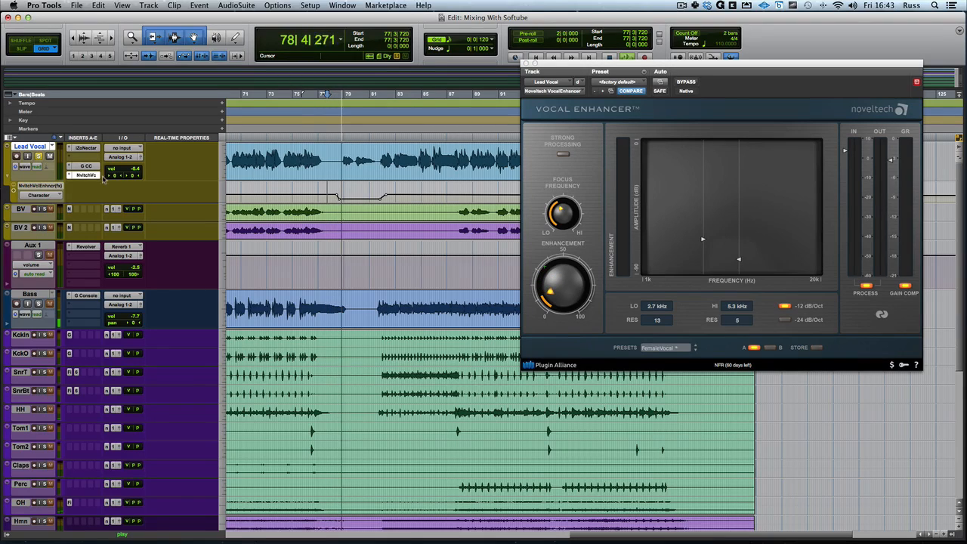
pyautogui.moveTo(738, 257); pyautogui.dragTo(747, 176)
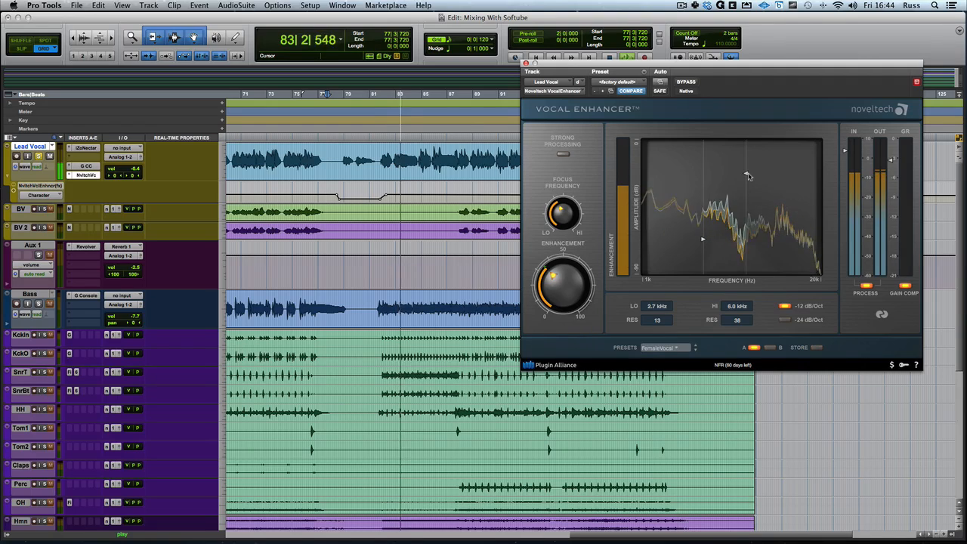
pyautogui.moveTo(703, 241)
pyautogui.mouseDown()
pyautogui.moveTo(699, 254)
pyautogui.moveTo(703, 245)
pyautogui.mouseUp()
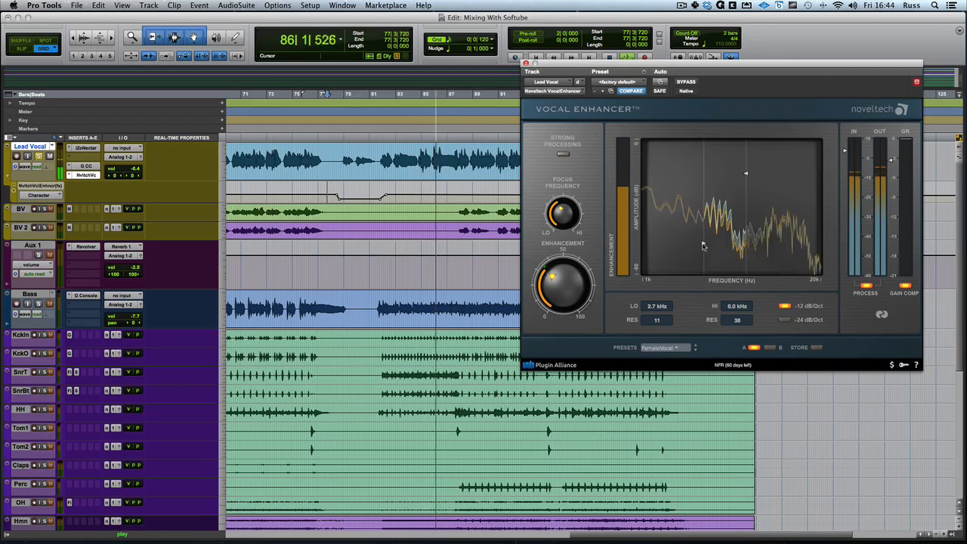
# Compare the enhancer bypassed and active with the new band settings, both soloed and in the mix, and stop playback.
pyautogui.click(683, 81)
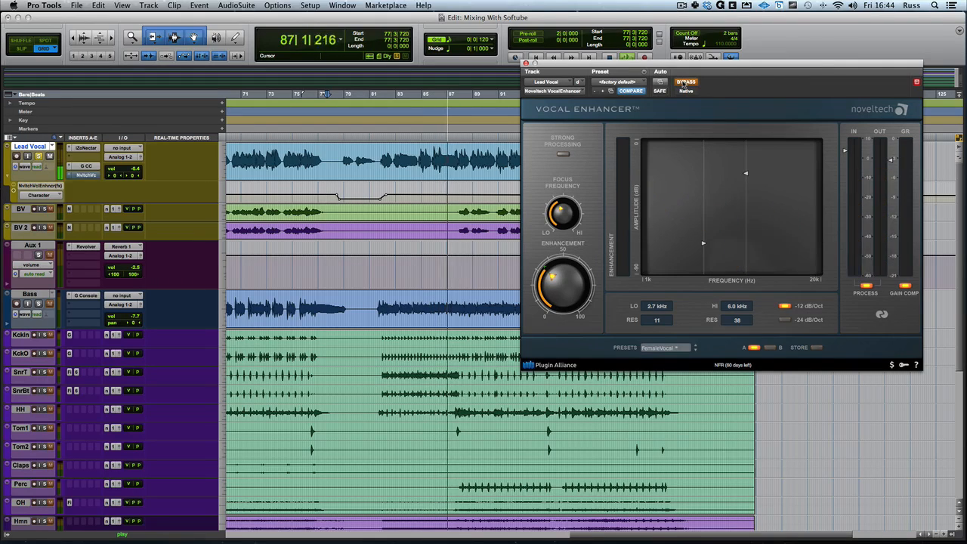
pyautogui.click(683, 82)
pyautogui.click(683, 83)
pyautogui.click(683, 82)
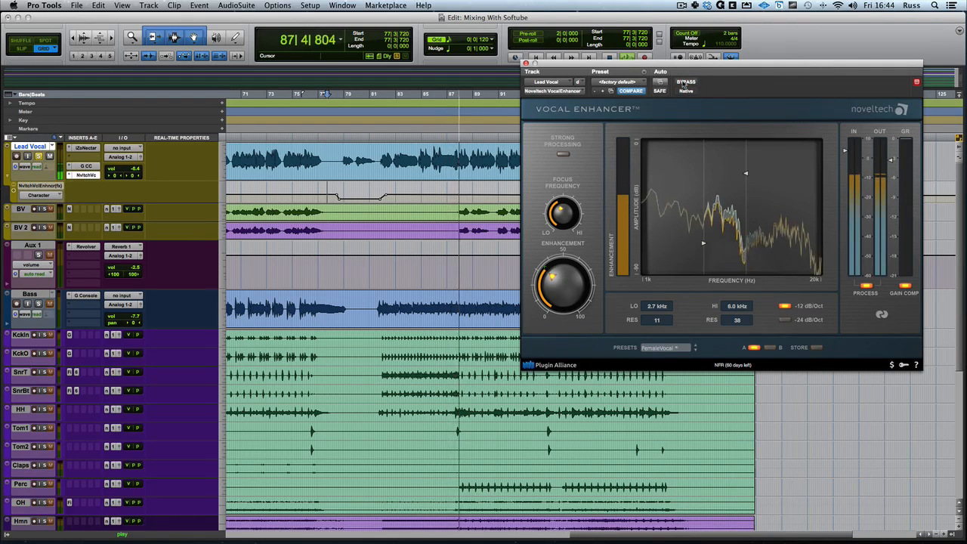
pyautogui.click(683, 82)
pyautogui.click(683, 82)
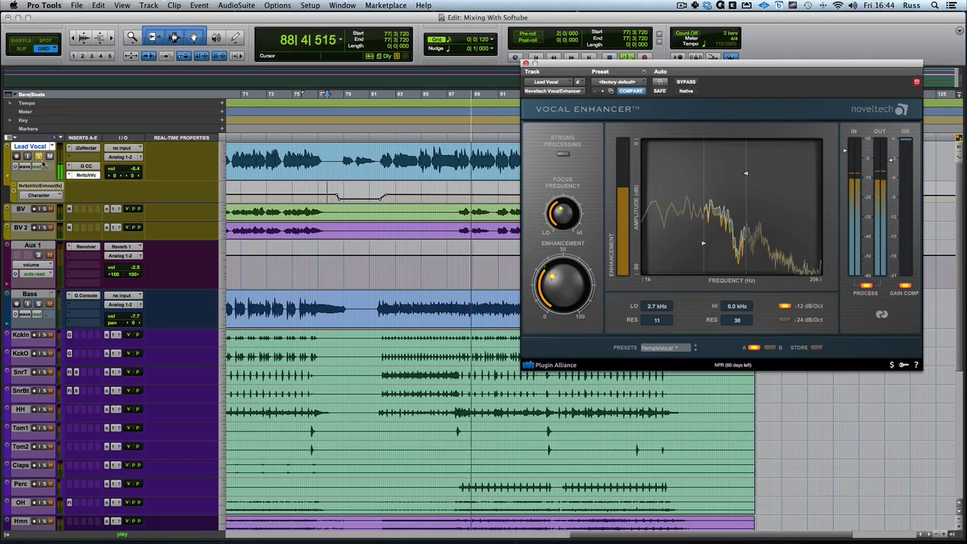
pyautogui.click(683, 83)
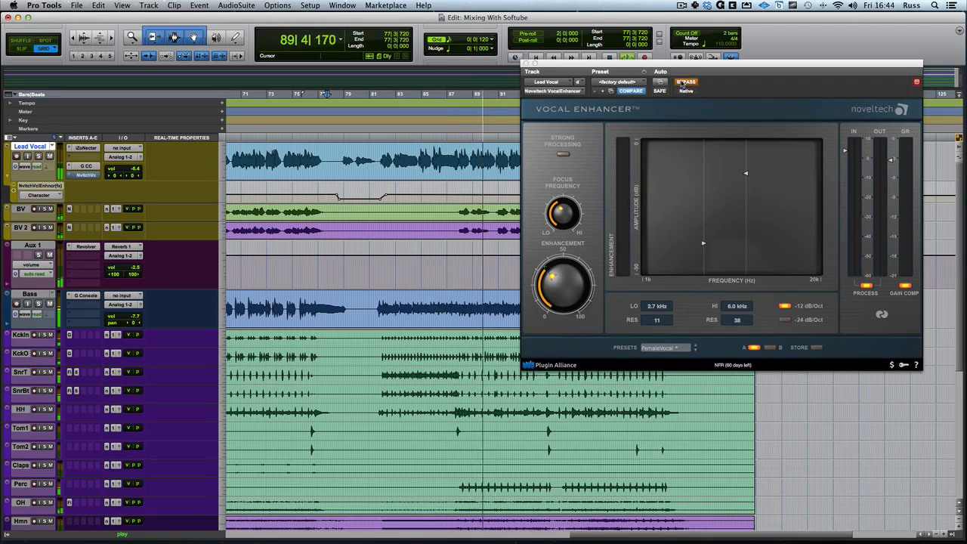
pyautogui.click(683, 83)
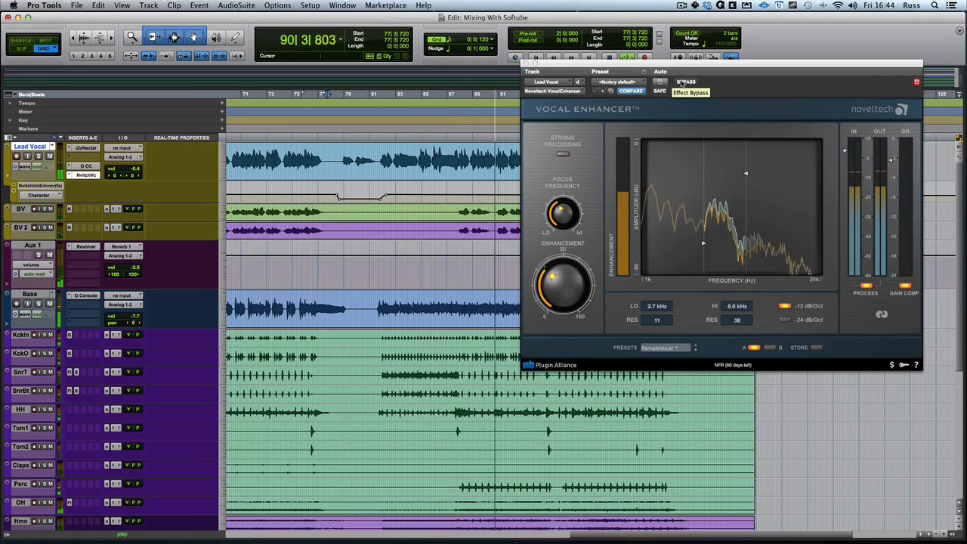
pyautogui.click(683, 82)
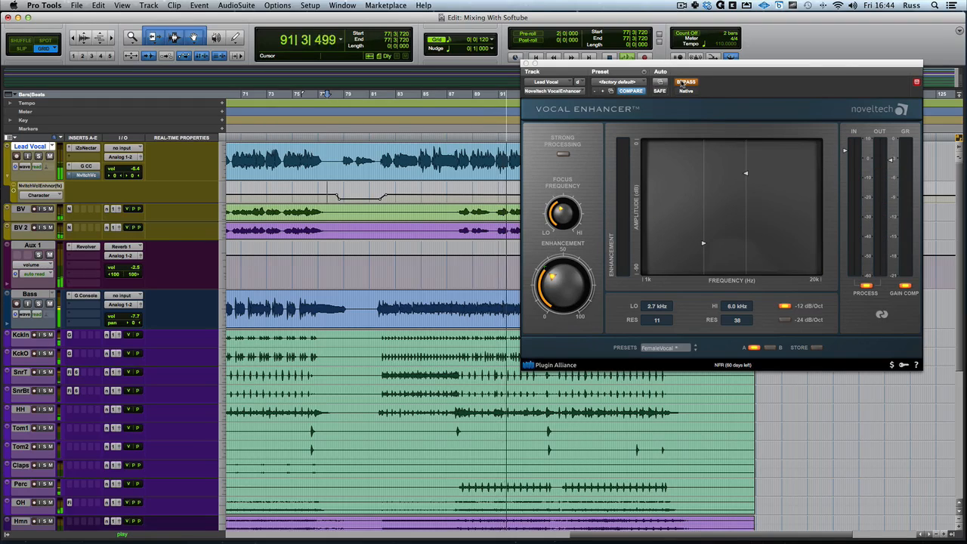
pyautogui.click(683, 83)
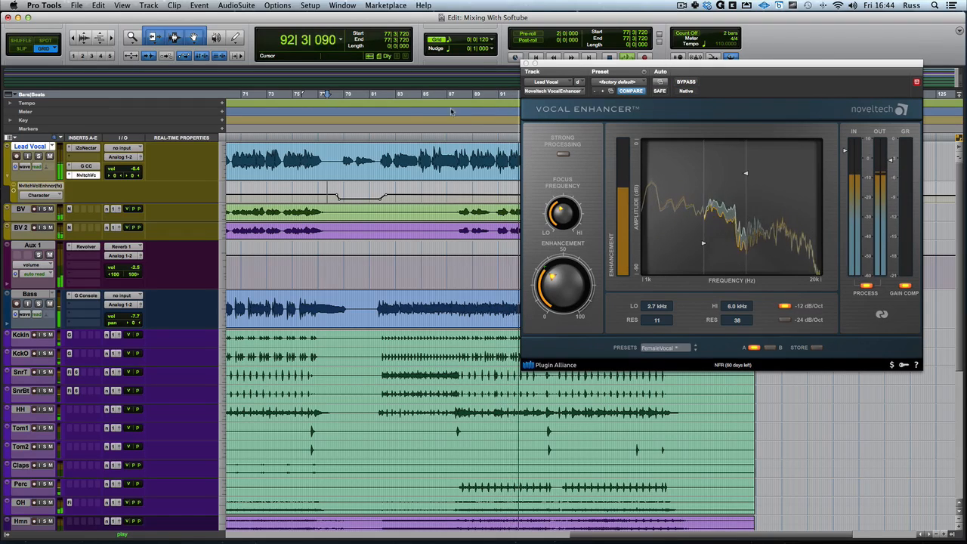
pyautogui.press('space')
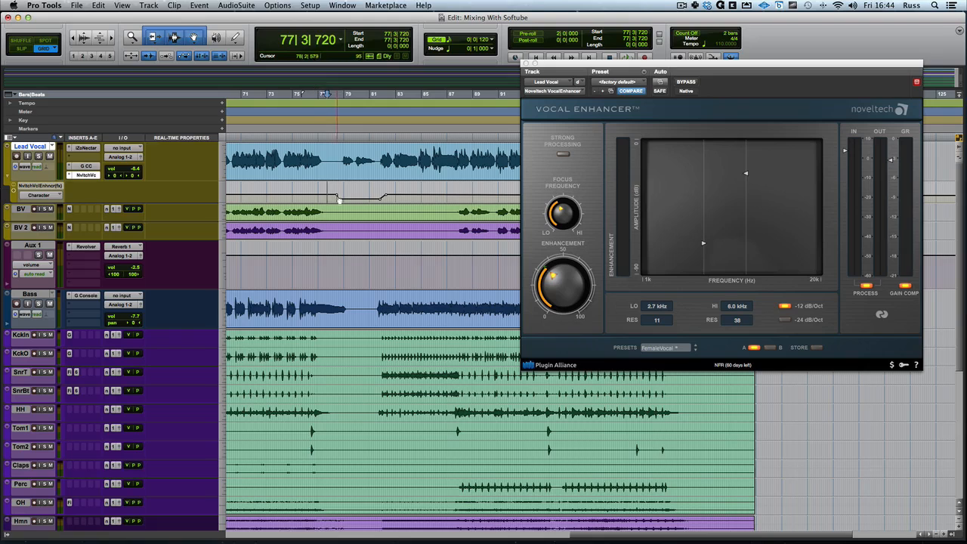
# Delete the dip in the Lead Vocal's Character automation between bars 77 and 84.
pyautogui.moveTo(328, 189); pyautogui.dragTo(412, 190)
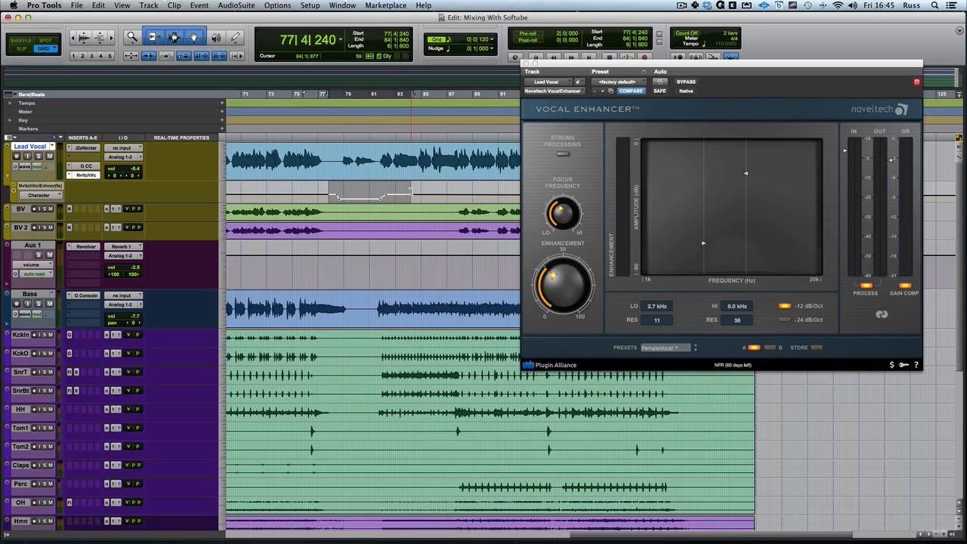
pyautogui.press('BackSpace')
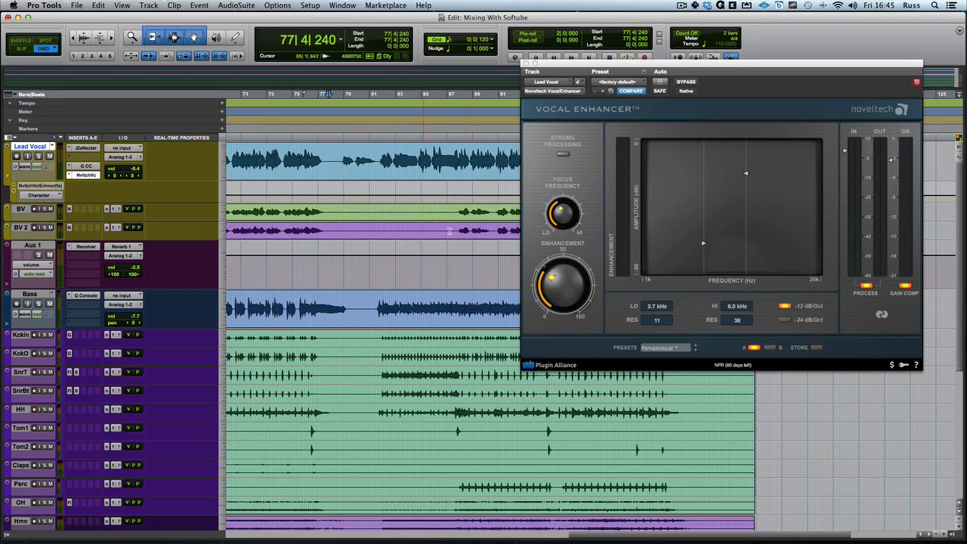
# Review the Vocal Enhancer's plug-in automation assignments, checking the Process and Character parameters, and accept the dialog.
pyautogui.rightClick(562, 294)
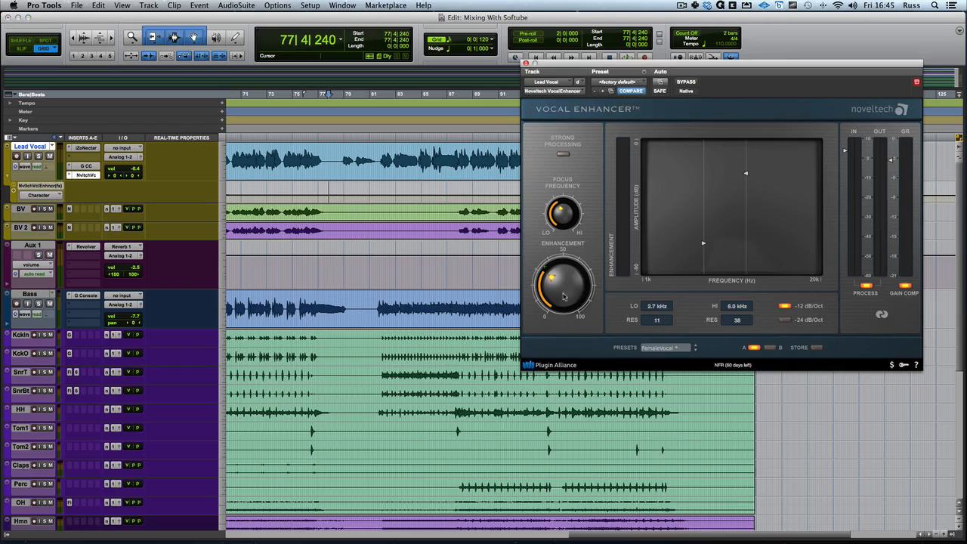
pyautogui.click(597, 251)
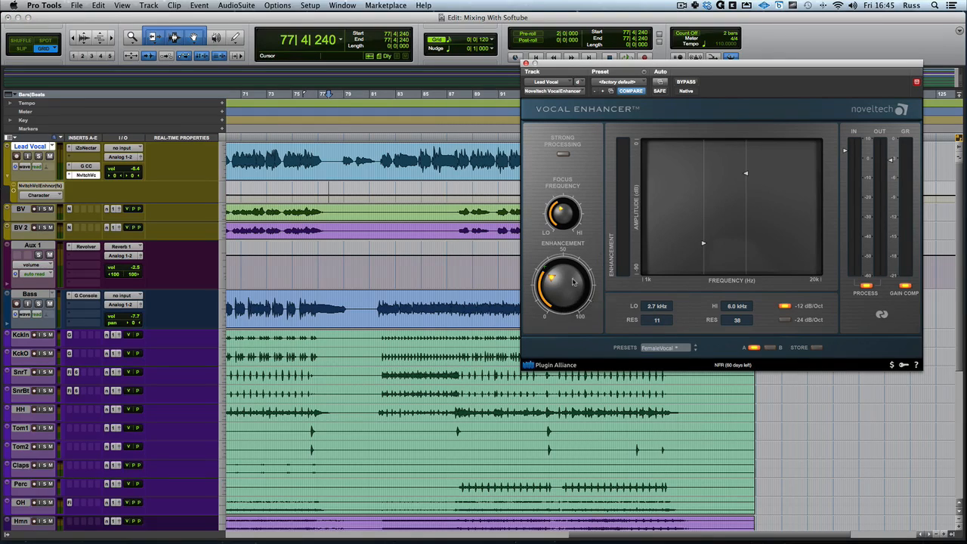
pyautogui.click(660, 83)
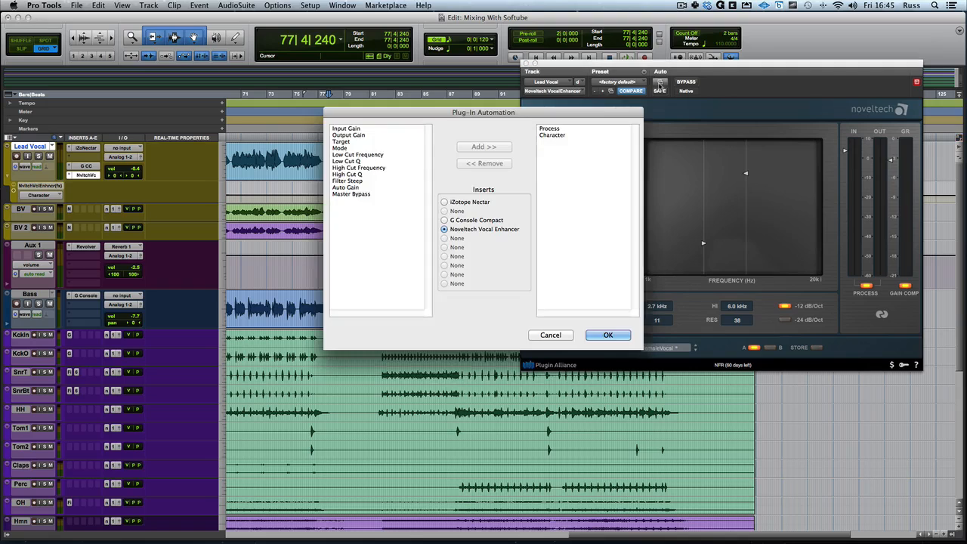
pyautogui.moveTo(504, 118); pyautogui.dragTo(376, 117)
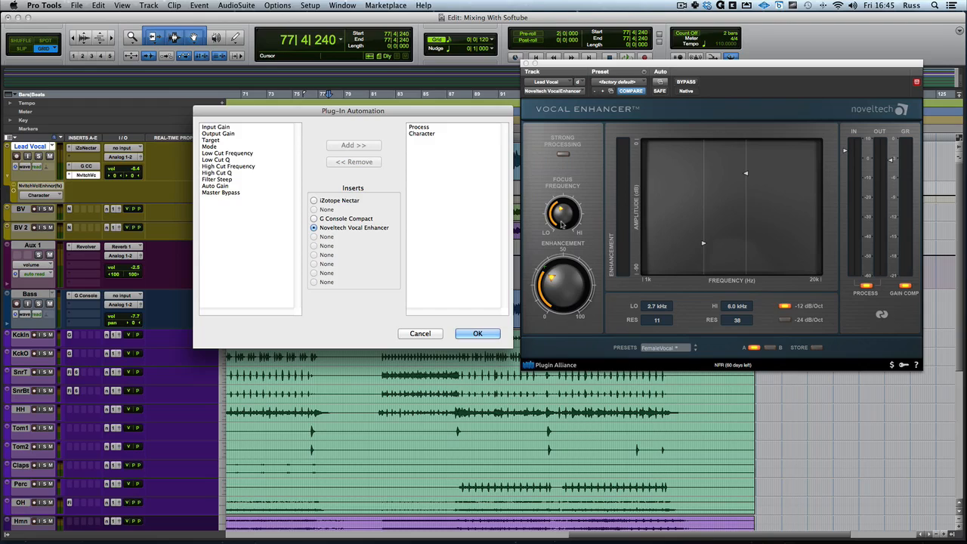
pyautogui.click(418, 134)
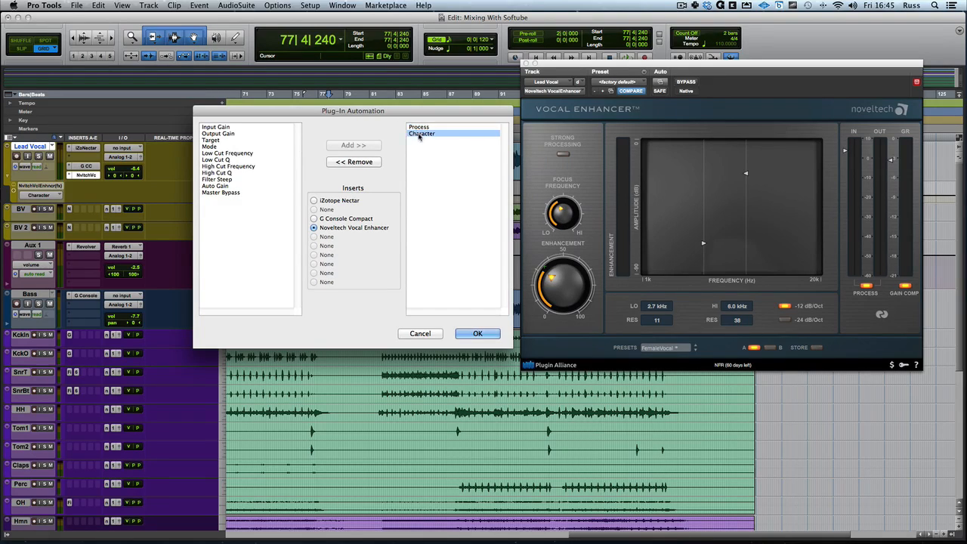
pyautogui.click(420, 127)
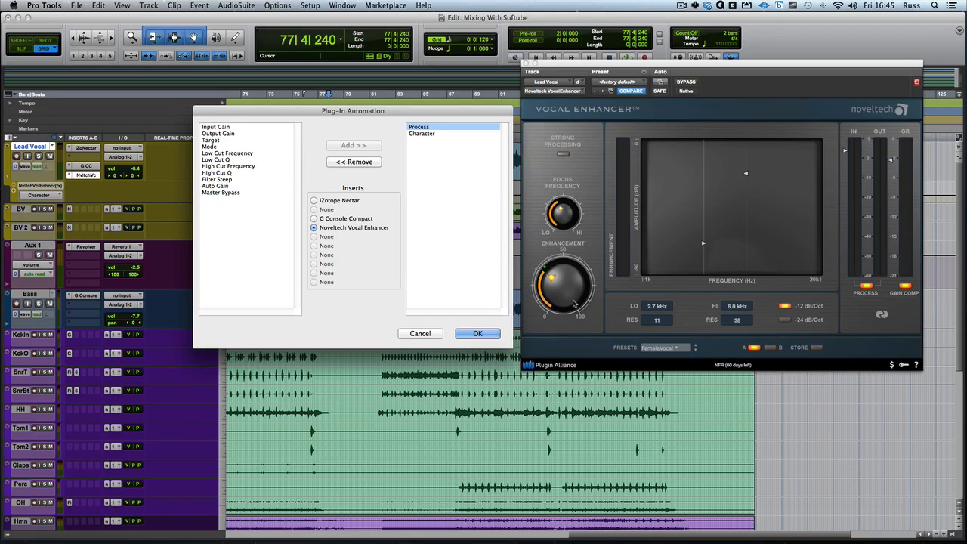
pyautogui.click(426, 134)
pyautogui.click(425, 128)
pyautogui.click(477, 334)
pyautogui.click(478, 334)
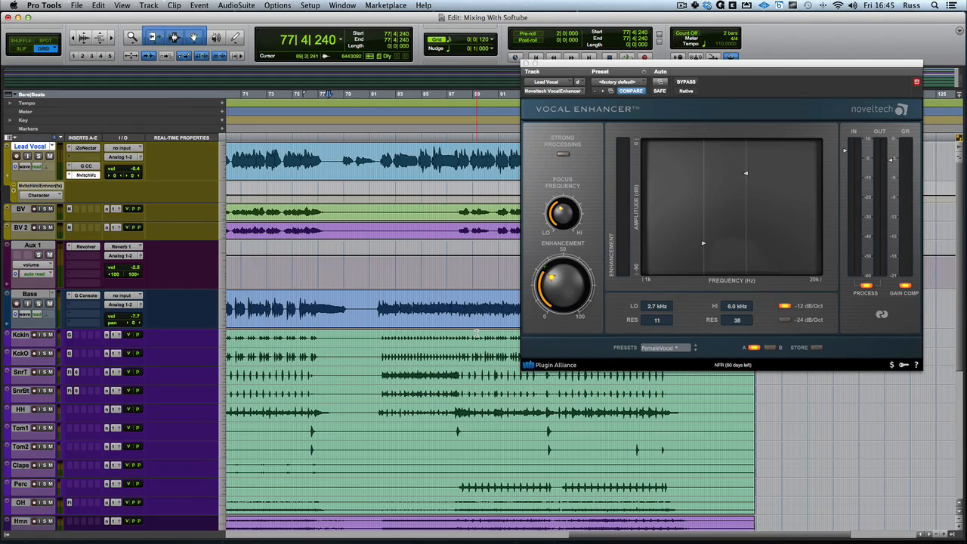
# Set the Lead Vocal's automation mode to write and record Enhancement knob movements during playback from bar 77.
pyautogui.click(37, 166)
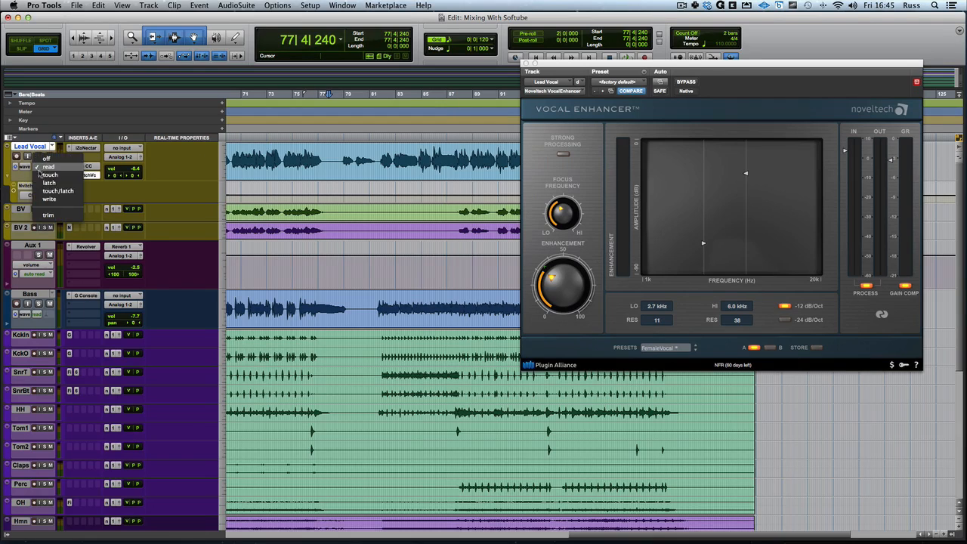
pyautogui.click(47, 205)
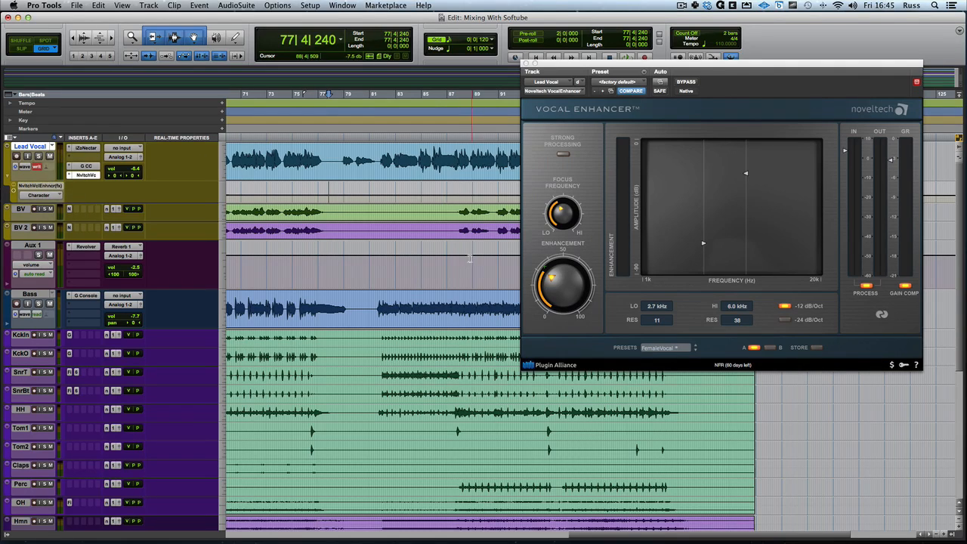
pyautogui.press('space')
pyautogui.click(559, 294)
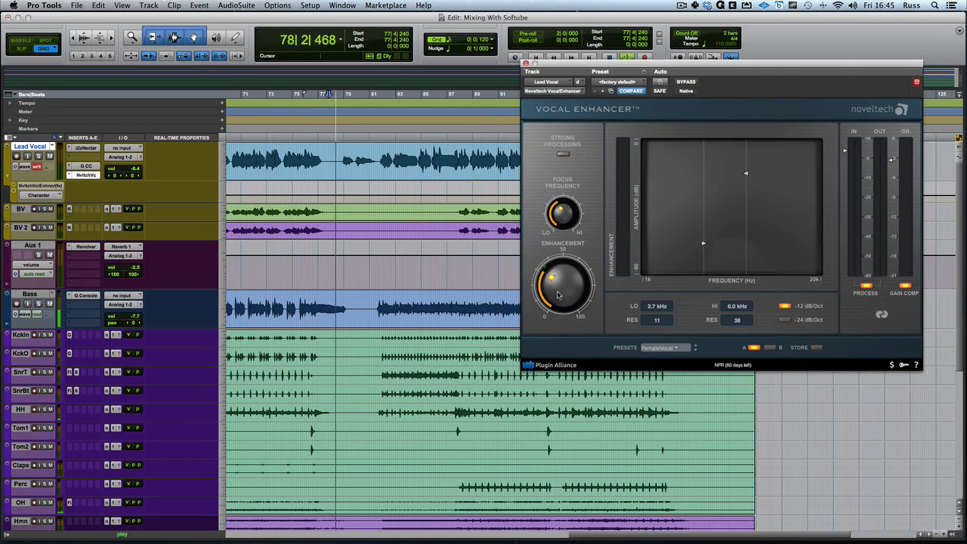
pyautogui.moveTo(558, 295); pyautogui.dragTo(544, 261)
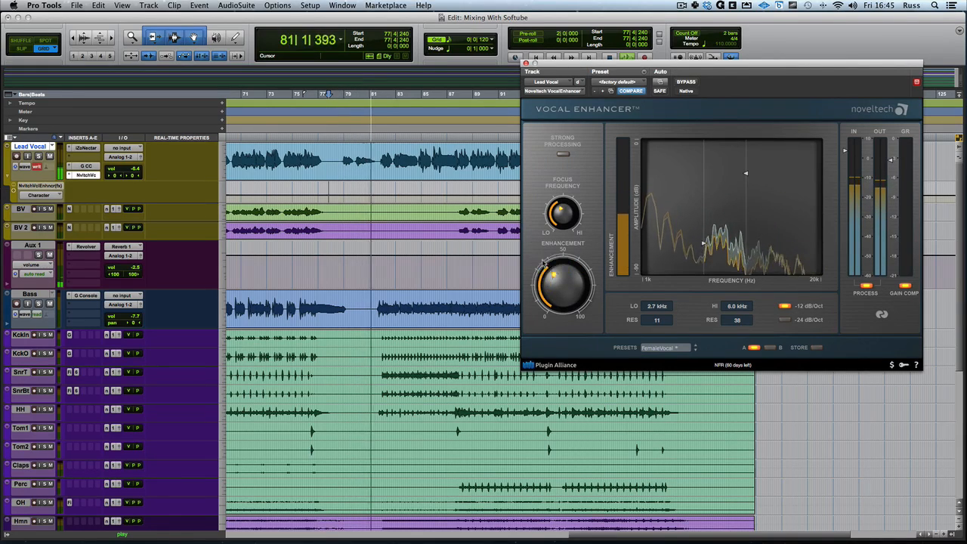
pyautogui.press('space')
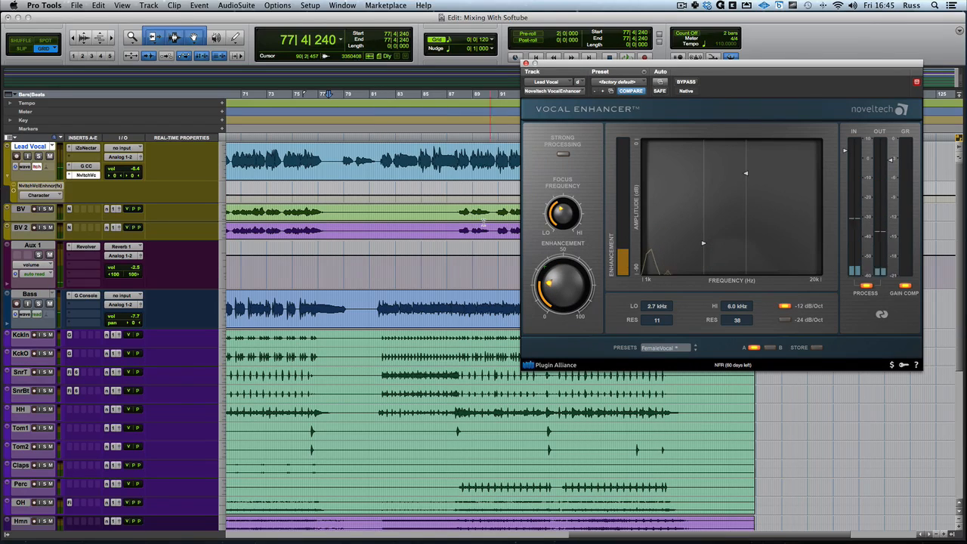
# Lower the Character automation between 78|2|720 and 82|1|000, and audition the passage from bar 77.
pyautogui.moveTo(339, 193); pyautogui.dragTo(369, 189)
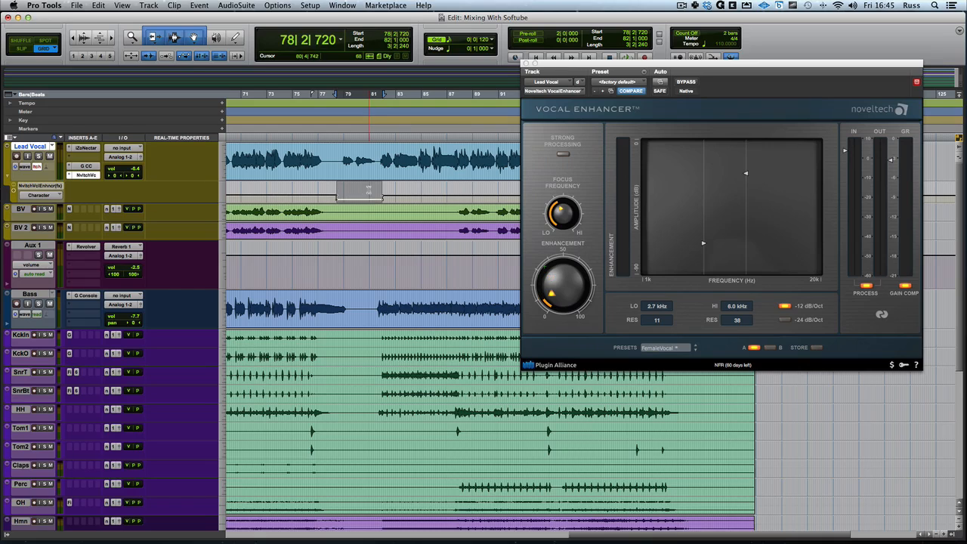
pyautogui.click(327, 188)
pyautogui.press('space')
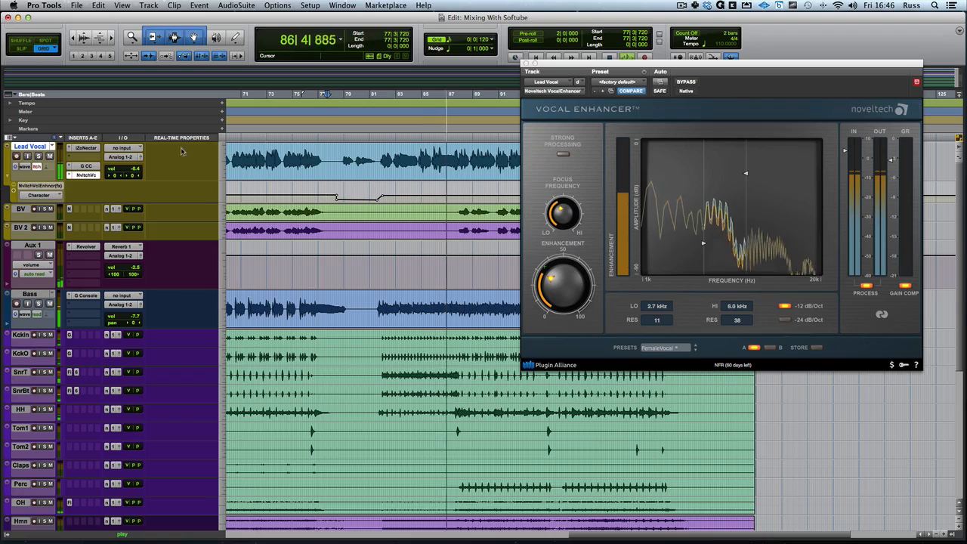
pyautogui.press('space')
# Switch the Lead Vocal's automation mode to off and on to read.
pyautogui.click(40, 168)
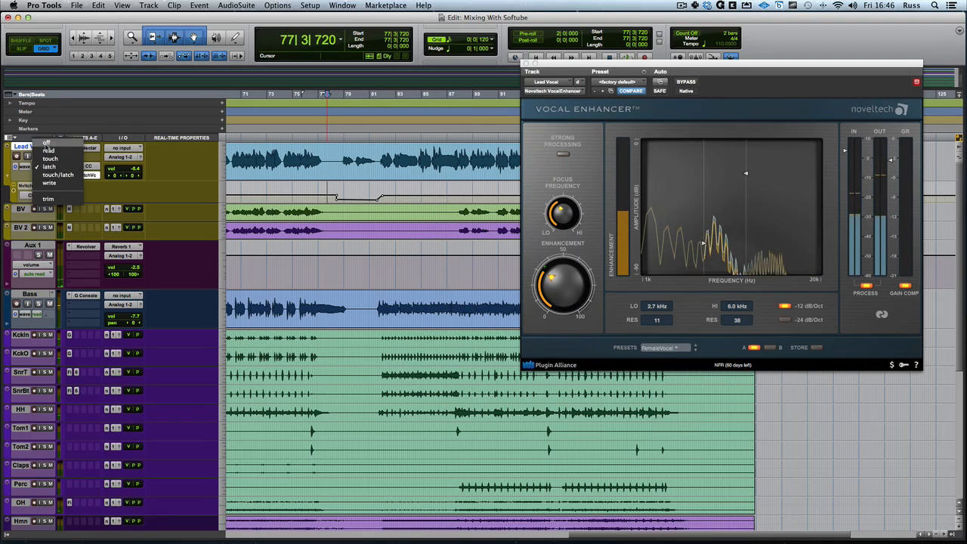
pyautogui.click(42, 148)
pyautogui.click(41, 166)
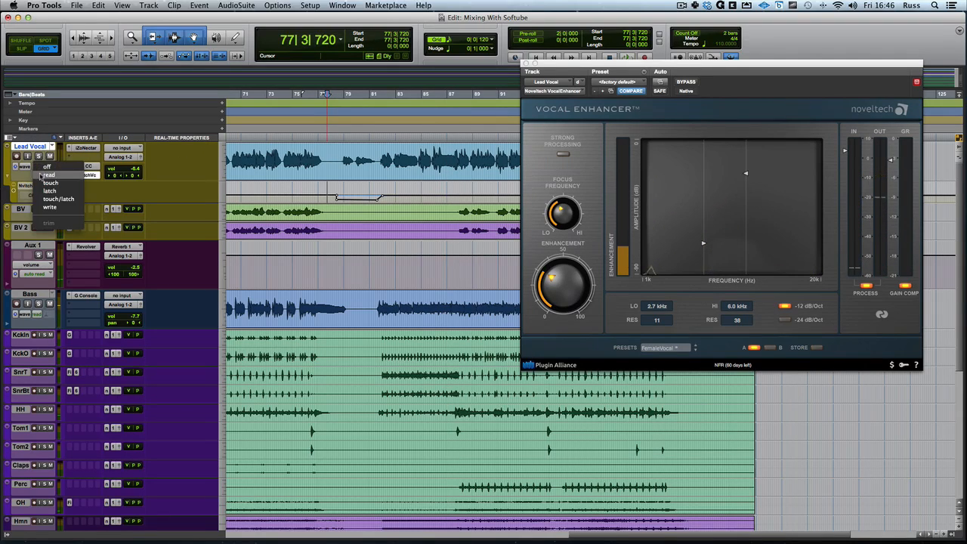
pyautogui.click(41, 174)
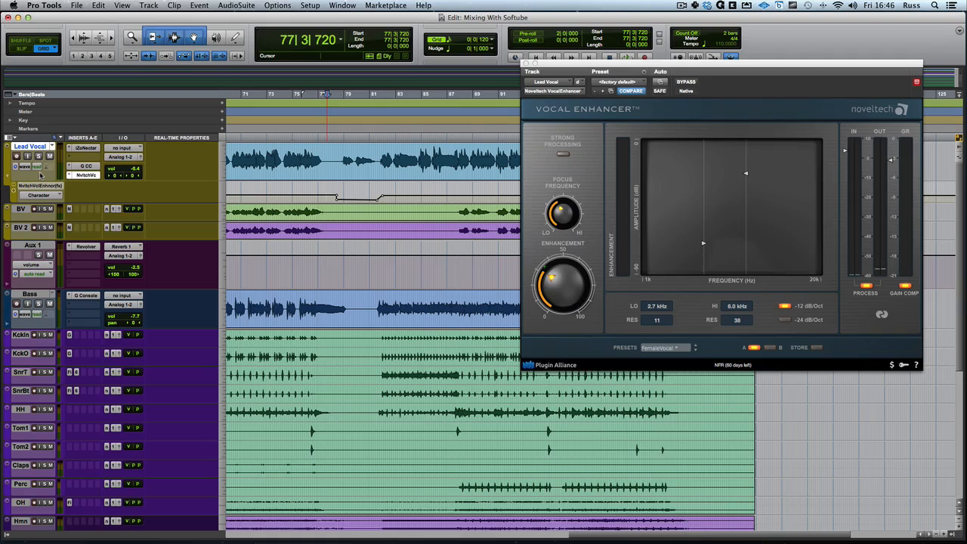